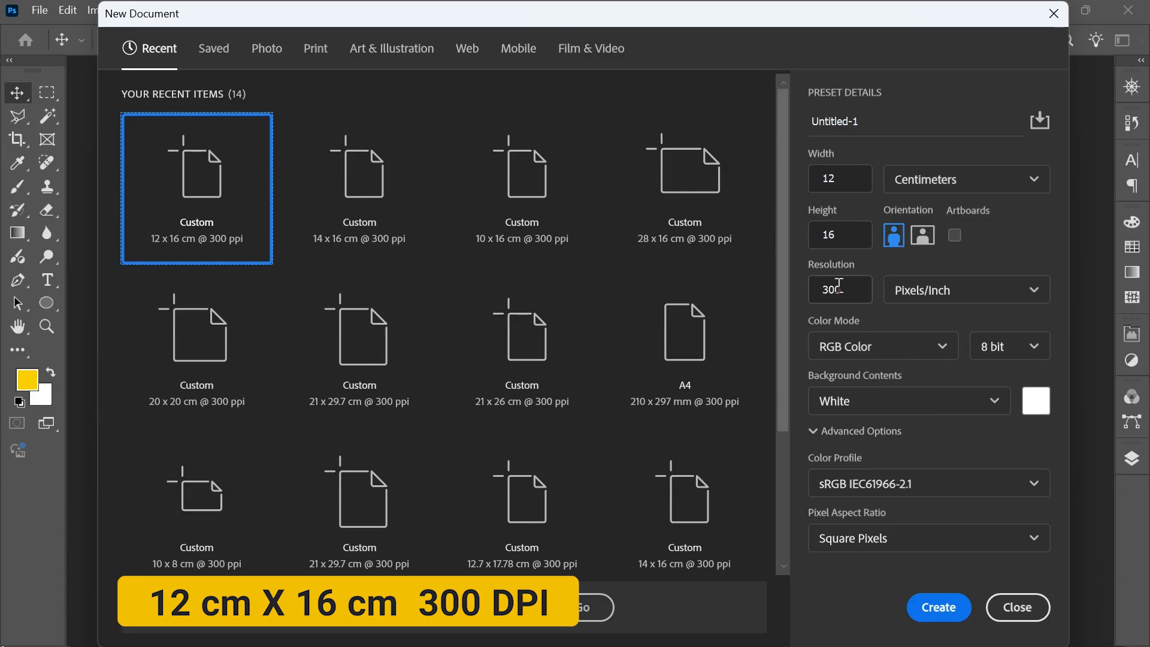
Step: Create a 12 x 16 cm RGB document at 300 pixels/inch with a white background and unlock its background layer
{"action": "left_click", "coordinate": [937, 606]}
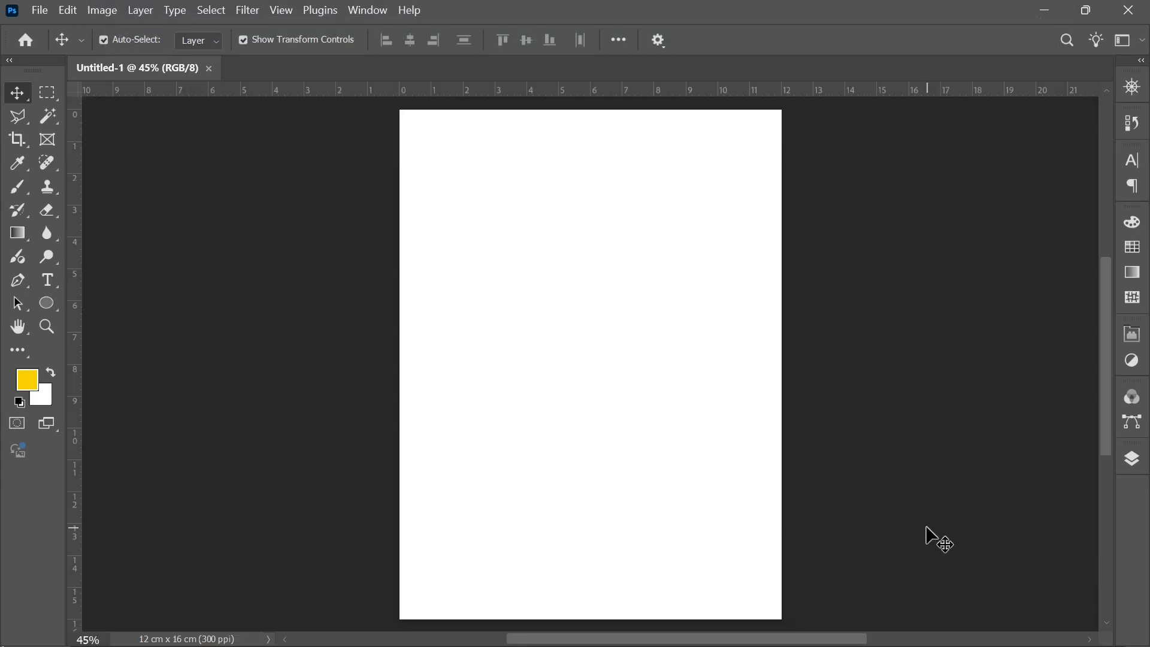
{"action": "left_click", "coordinate": [1134, 460]}
{"action": "left_click", "coordinate": [1082, 235]}
Step: Apply a black Color Overlay at 100% opacity to the background layer and lock the layer's position
{"action": "left_click", "coordinate": [966, 623]}
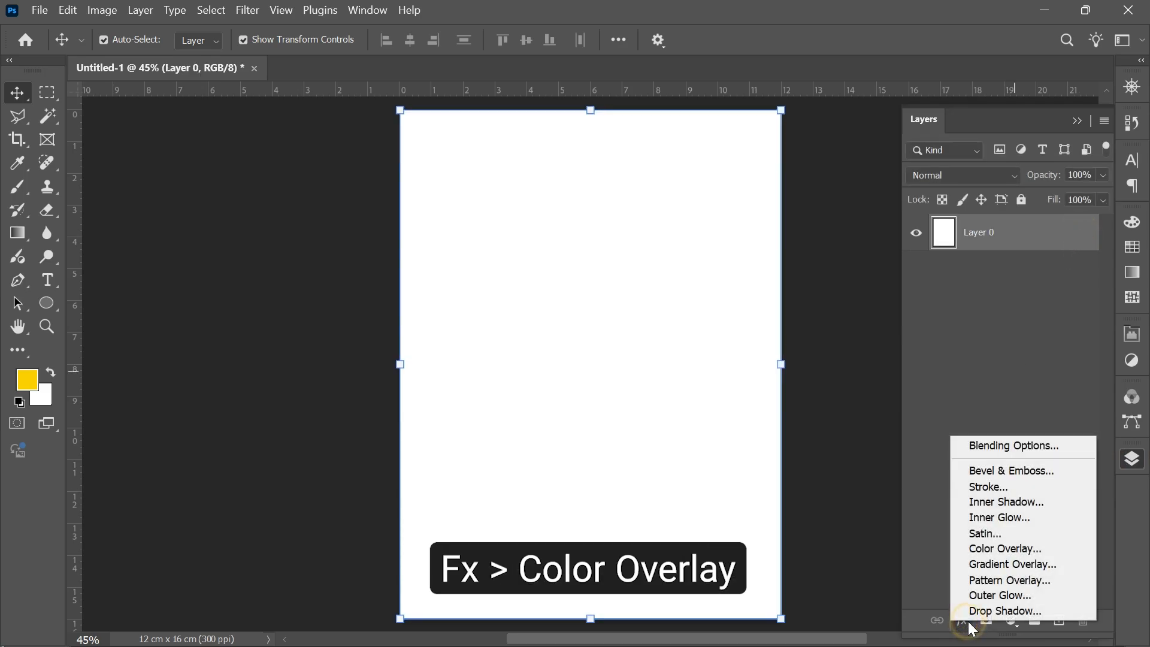
{"action": "left_click", "coordinate": [1007, 549]}
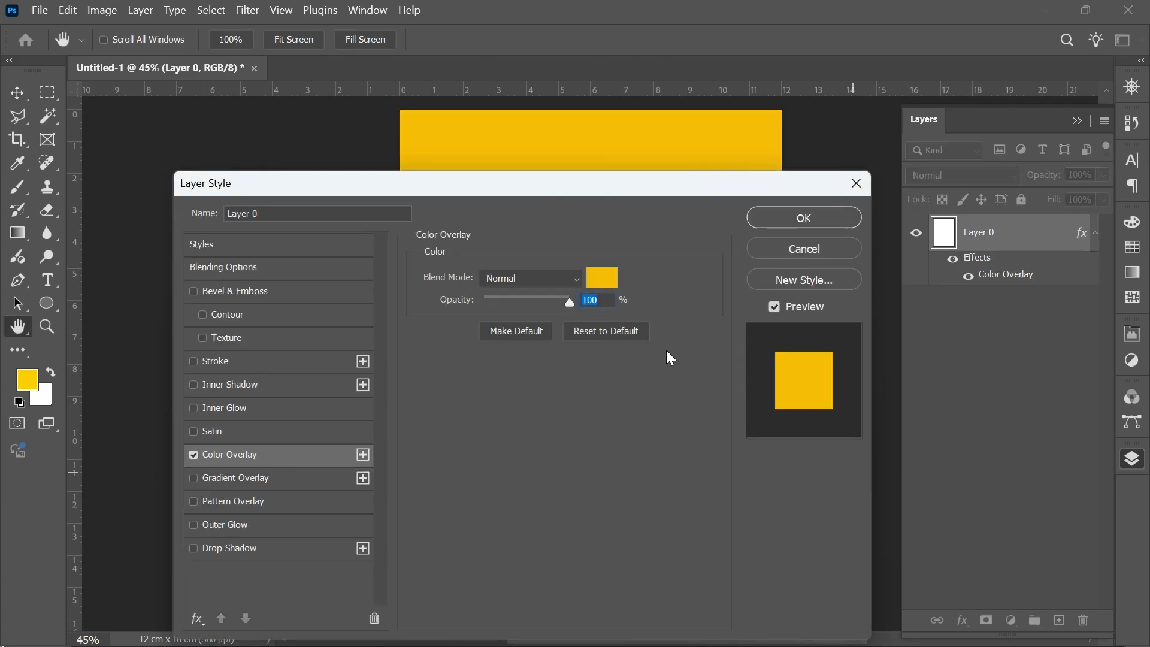
{"action": "left_click", "coordinate": [603, 279]}
{"action": "left_click_drag", "start_coordinate": [788, 454], "coordinate": [908, 566]}
{"action": "left_click", "coordinate": [1058, 330]}
{"action": "left_click", "coordinate": [831, 218]}
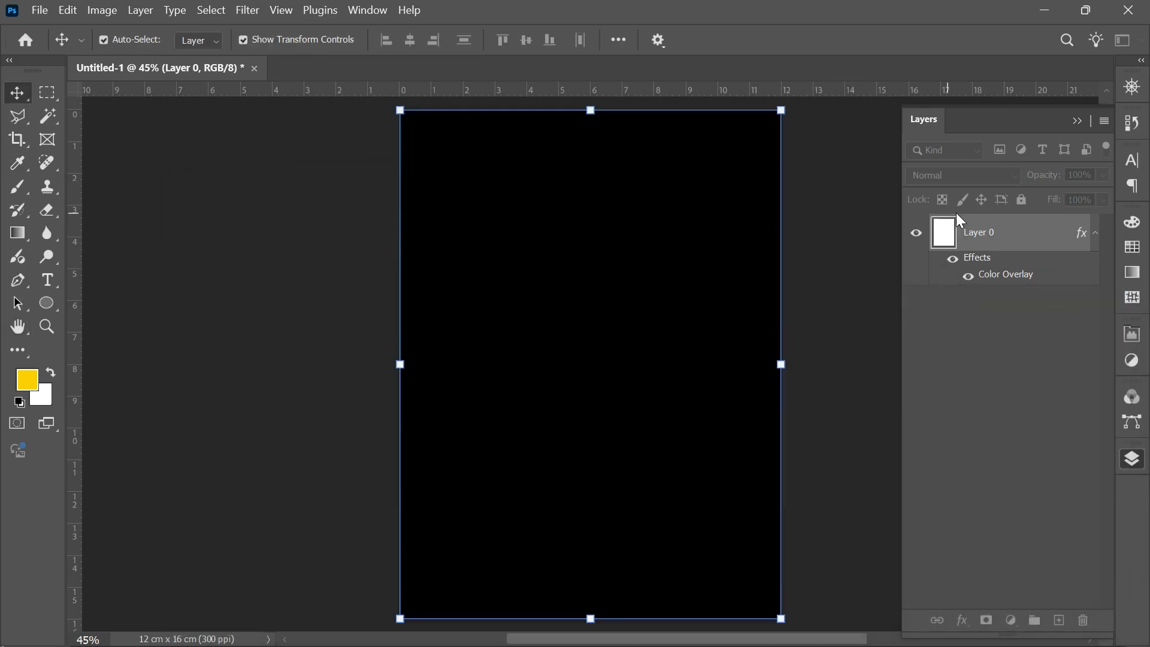
{"action": "left_click", "coordinate": [982, 202]}
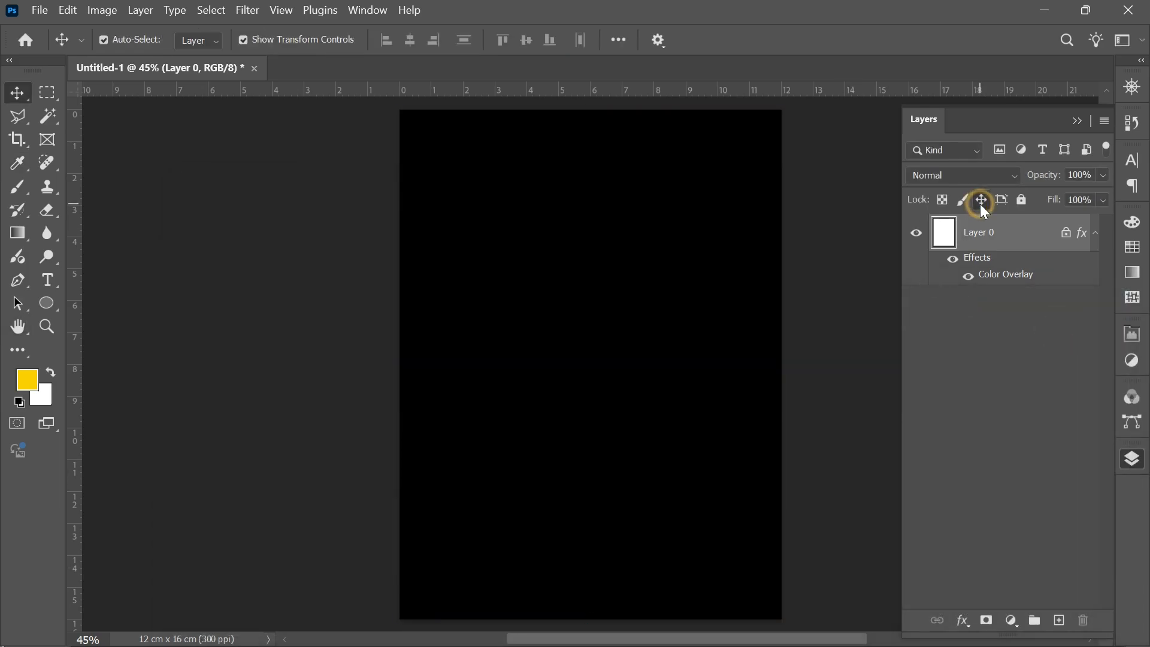
{"action": "left_click", "coordinate": [1136, 459]}
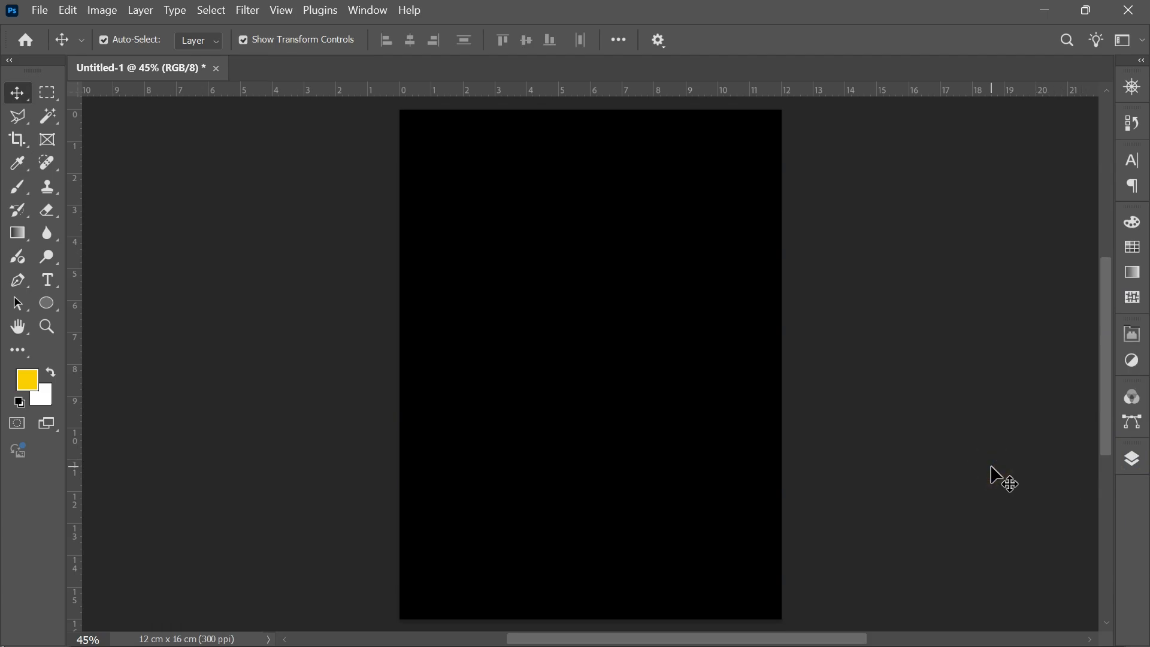
Step: Bring Smart Food Logo.png into the black document, scale it to about 90%, and centre it in the upper half
{"action": "key", "text": "ctrl+o"}
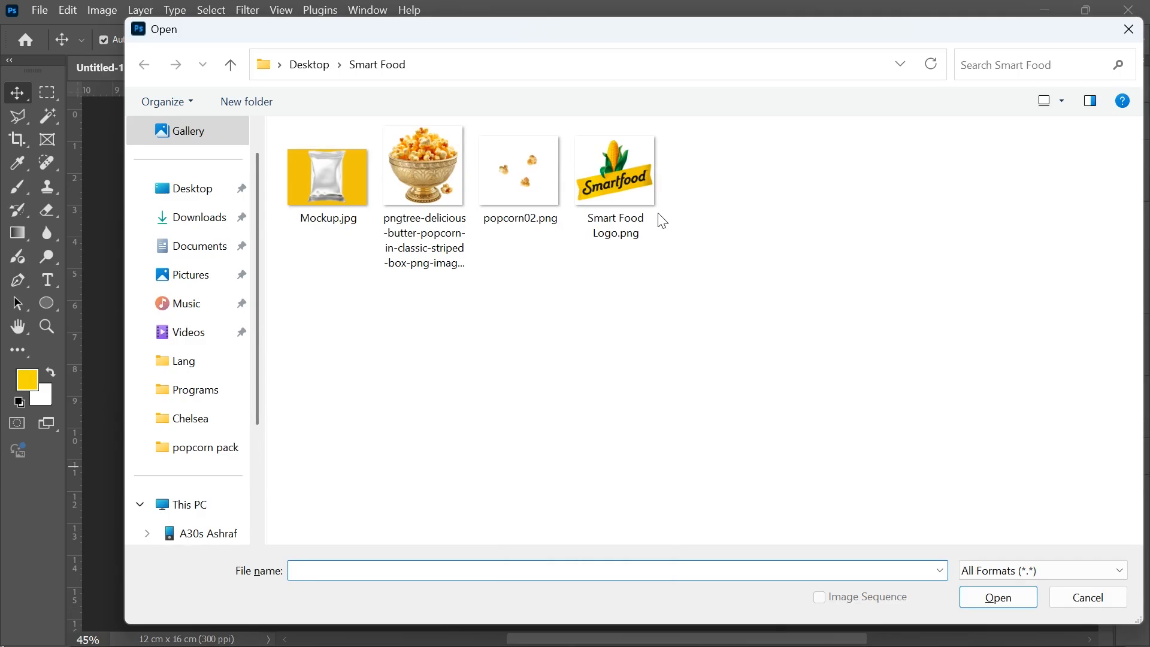
{"action": "double_click", "coordinate": [623, 173]}
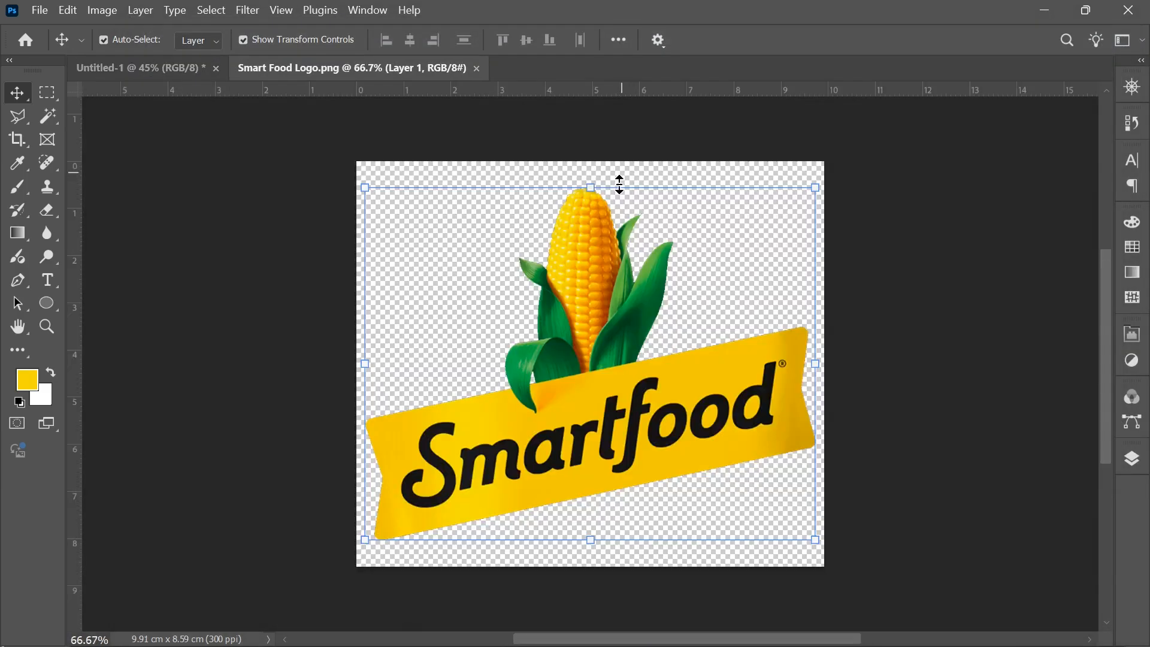
{"action": "mouse_move", "coordinate": [602, 297]}
{"action": "left_mouse_down"}
{"action": "mouse_move", "coordinate": [355, 141]}
{"action": "mouse_move", "coordinate": [136, 50]}
{"action": "mouse_move", "coordinate": [141, 69]}
{"action": "mouse_move", "coordinate": [551, 280]}
{"action": "mouse_move", "coordinate": [588, 286]}
{"action": "left_mouse_up"}
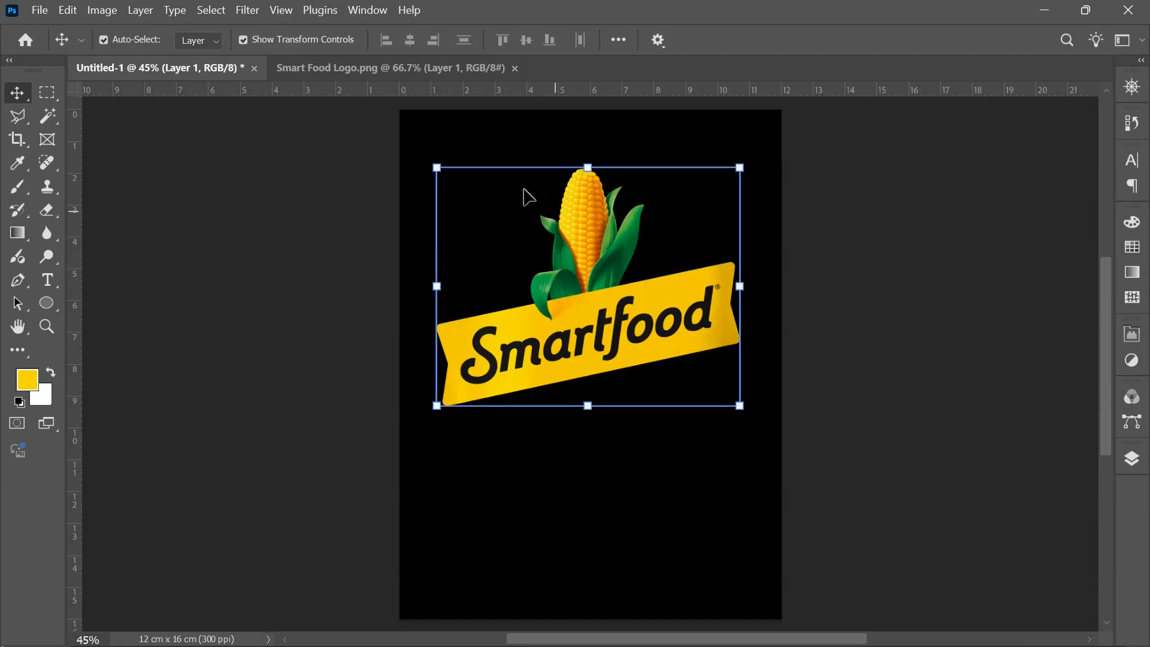
{"action": "left_click_drag", "start_coordinate": [438, 171], "coordinate": [447, 180]}
{"action": "double_click", "coordinate": [609, 275]}
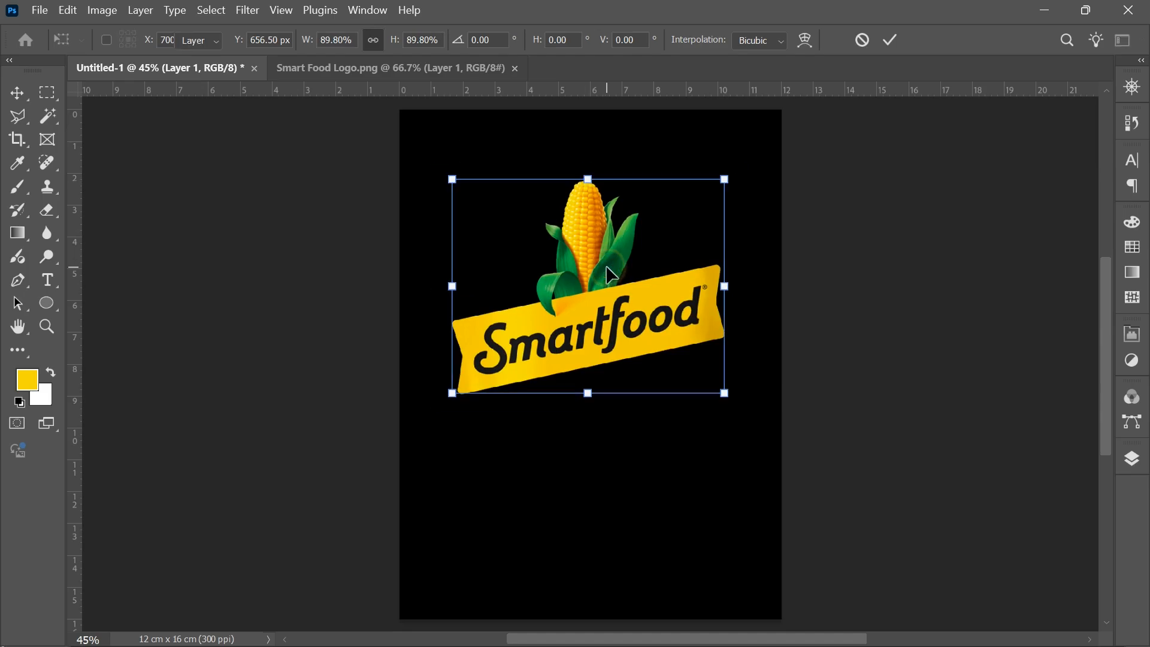
{"action": "left_click", "coordinate": [819, 442]}
Step: Add the popcorn bowl PNG to the design, scale it to about 21%, and place it below the right end of the logo banner
{"action": "key", "text": "ctrl+o"}
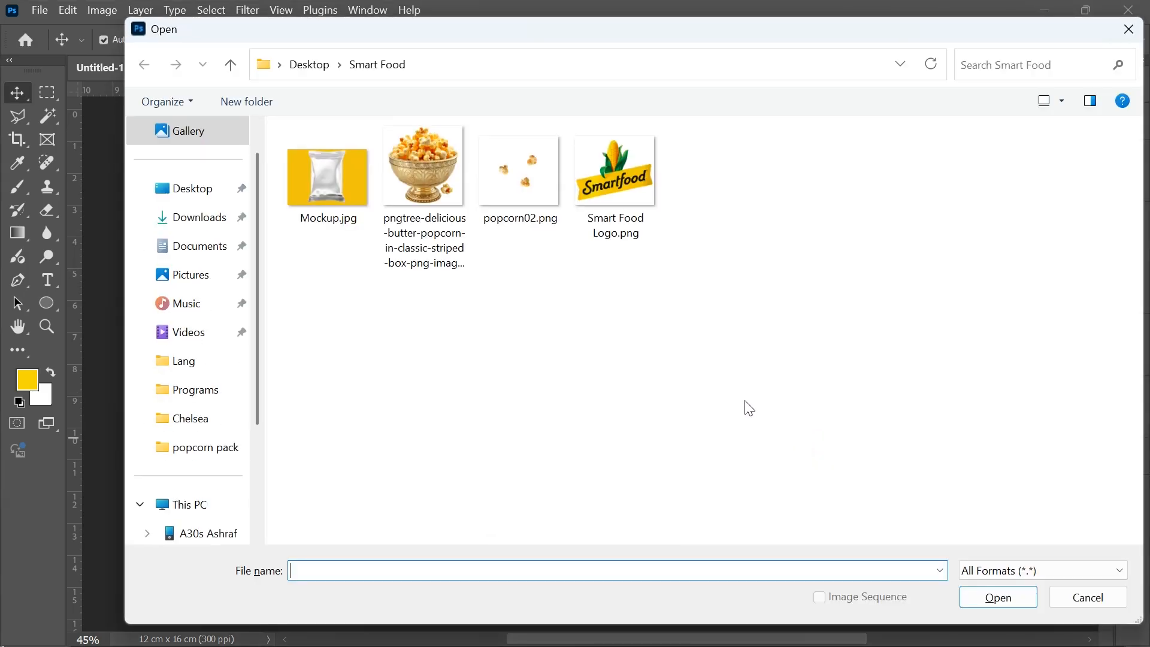
{"action": "double_click", "coordinate": [433, 164]}
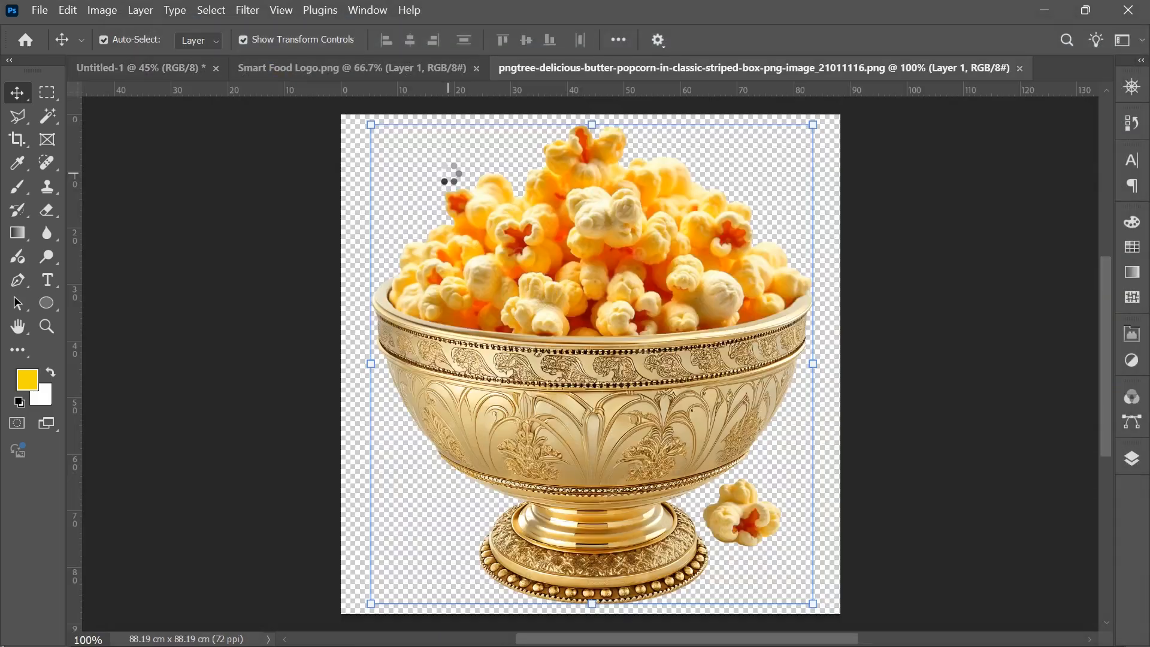
{"action": "left_click_drag", "start_coordinate": [613, 286], "coordinate": [670, 429]}
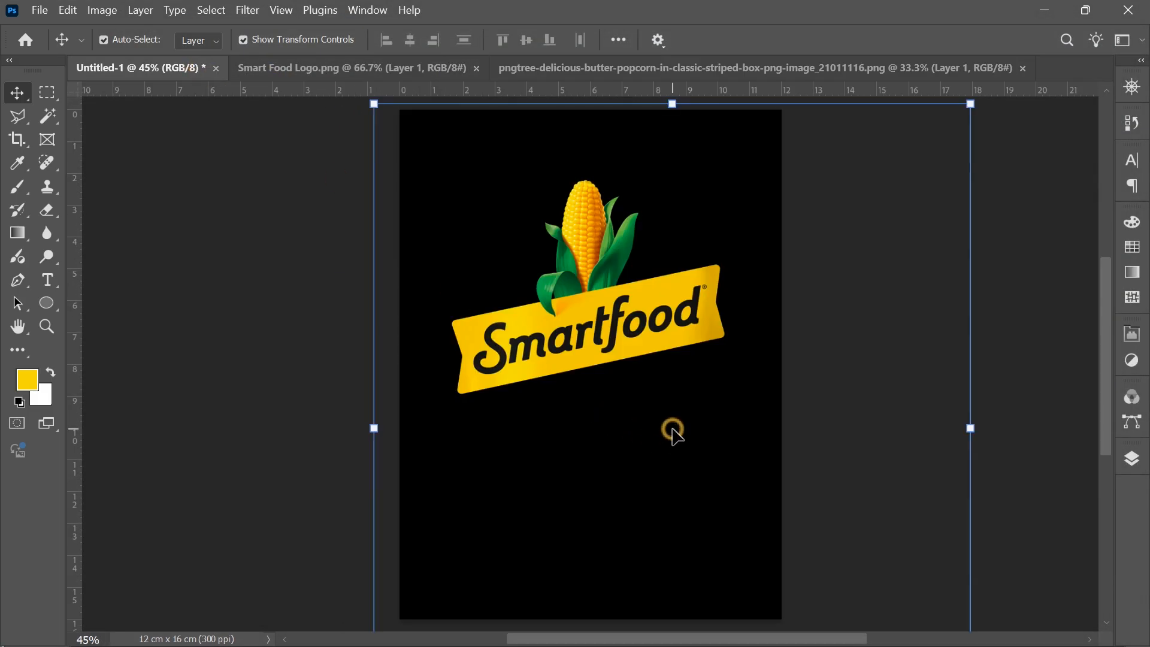
{"action": "left_click_drag", "start_coordinate": [373, 104], "coordinate": [611, 360]}
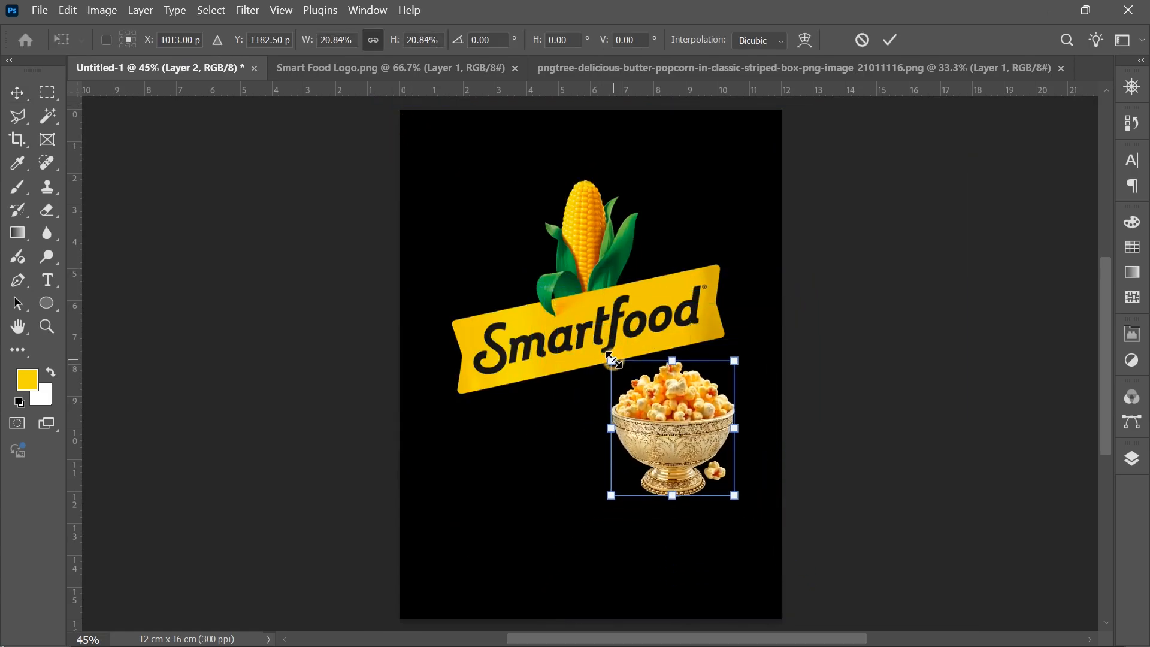
{"action": "left_click_drag", "start_coordinate": [684, 405], "coordinate": [685, 400]}
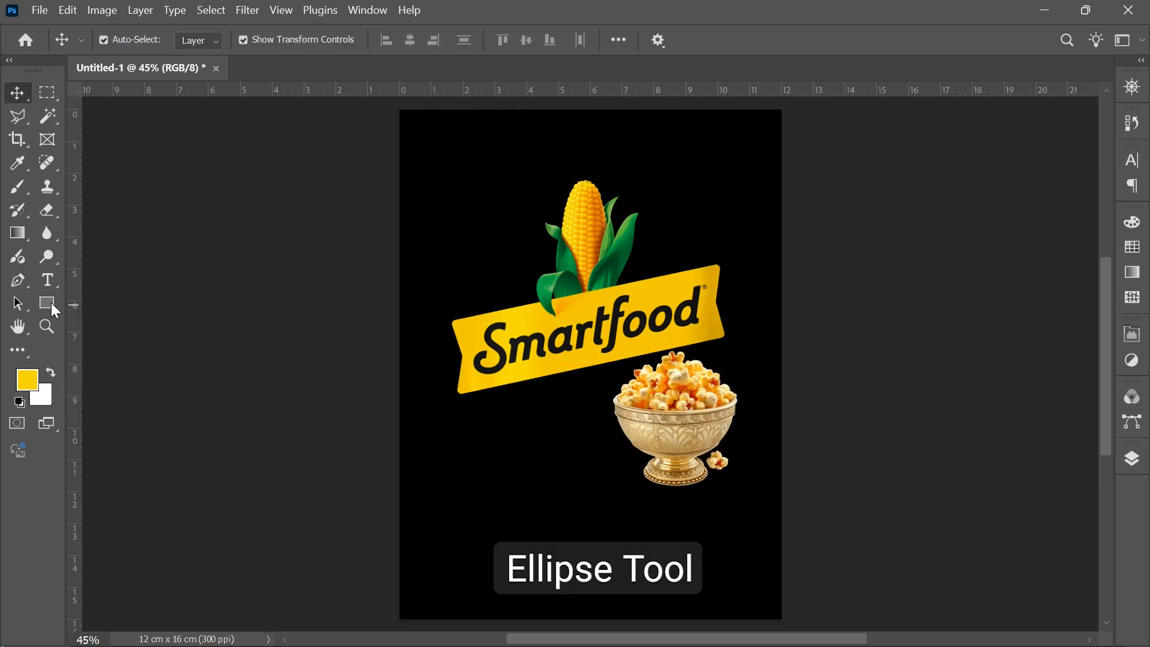
Step: Draw a yellow circle about 2.26 cm wide with the Ellipse tool, to the left of the corn cob
{"action": "left_click", "coordinate": [51, 304]}
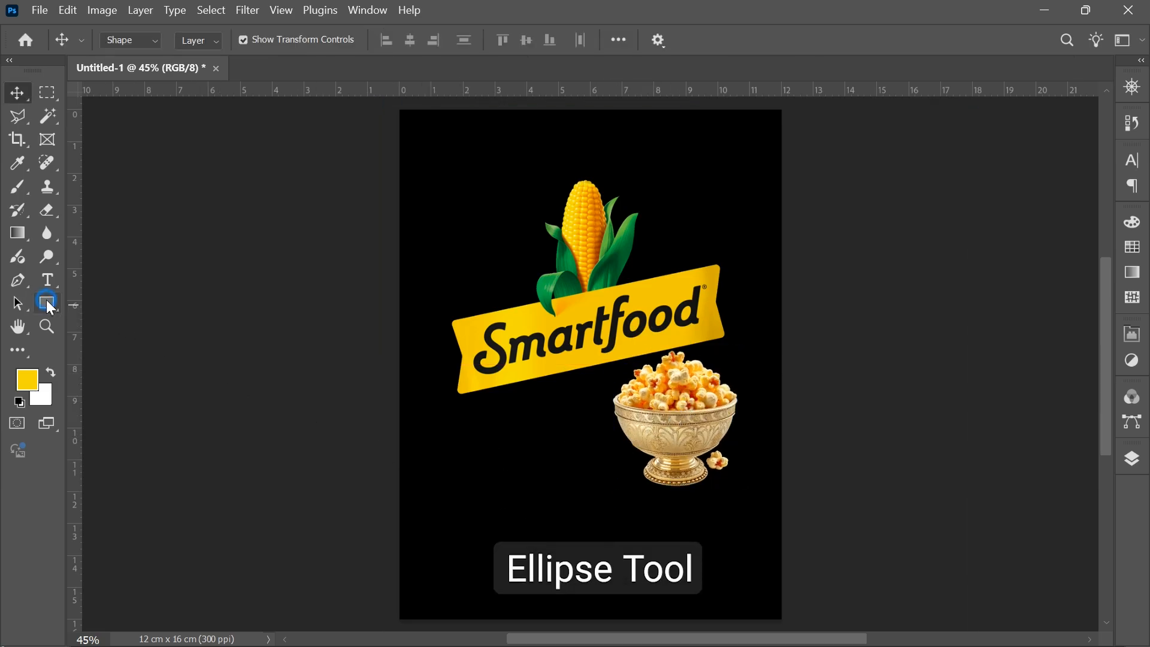
{"action": "left_click", "coordinate": [111, 319]}
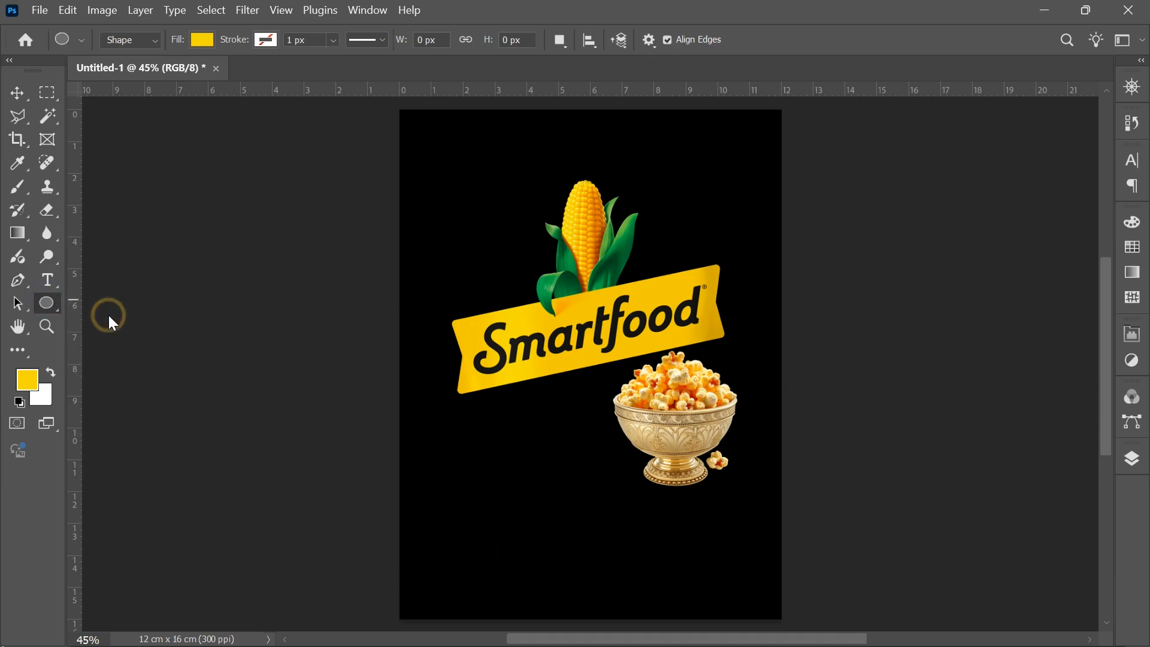
{"action": "left_click_drag", "start_coordinate": [450, 179], "coordinate": [518, 272]}
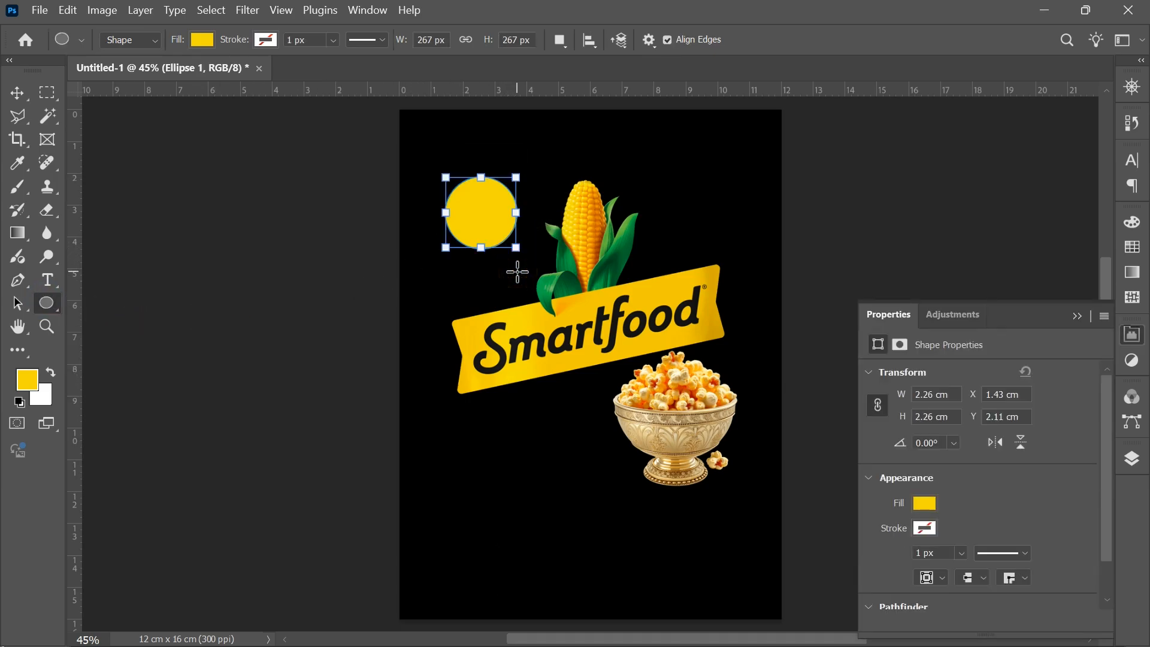
{"action": "key", "text": "v"}
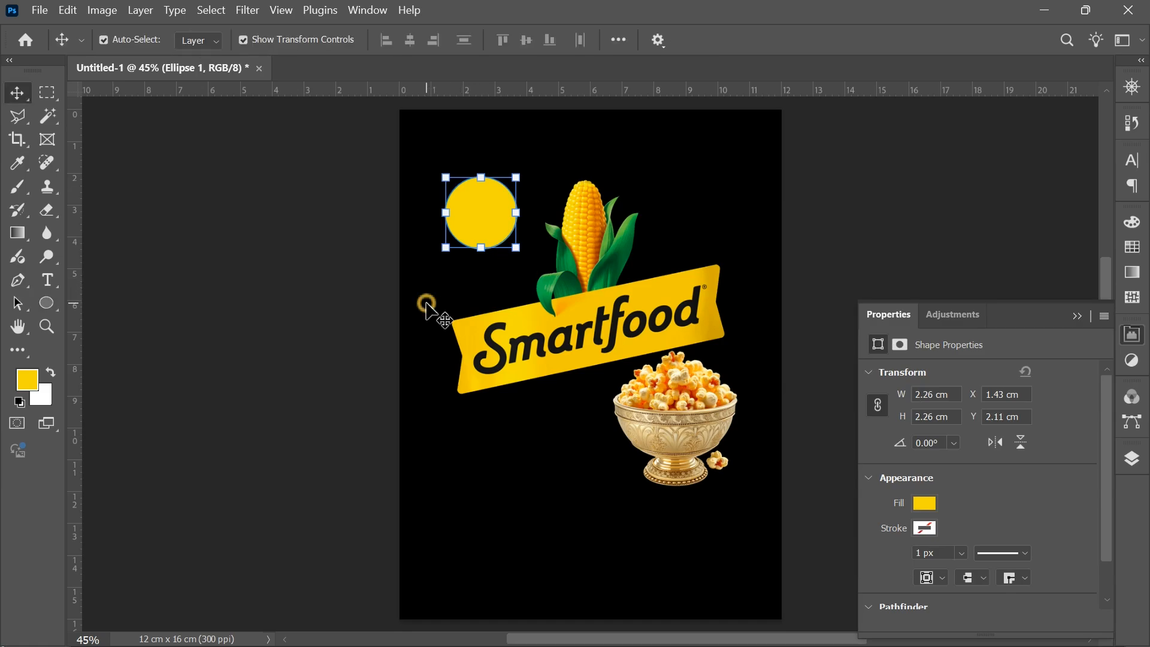
{"action": "left_click", "coordinate": [426, 306]}
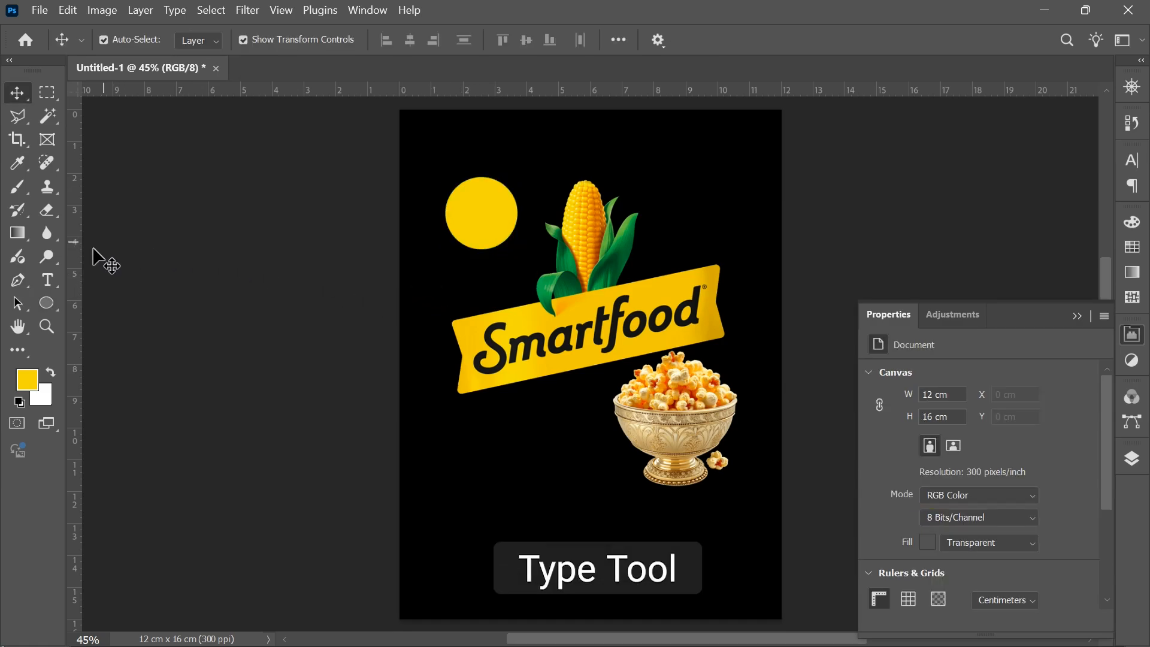
Step: Add the text "90 CALORIES PER CUP" on three centred lines above the logo
{"action": "left_click", "coordinate": [48, 279]}
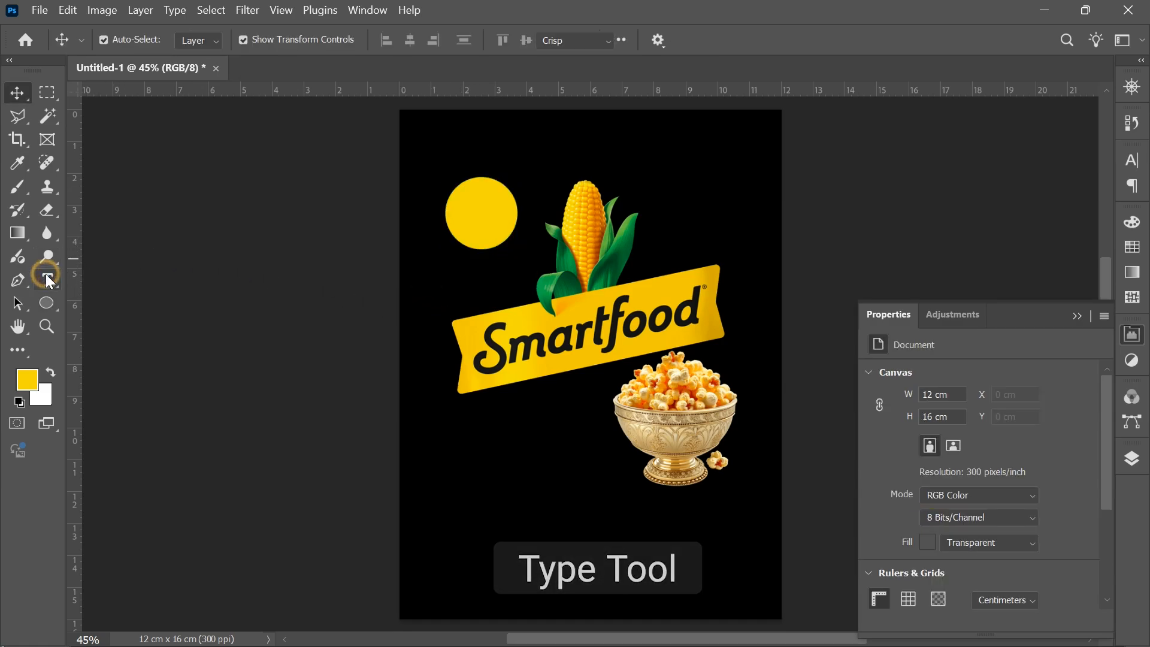
{"action": "left_click", "coordinate": [550, 157]}
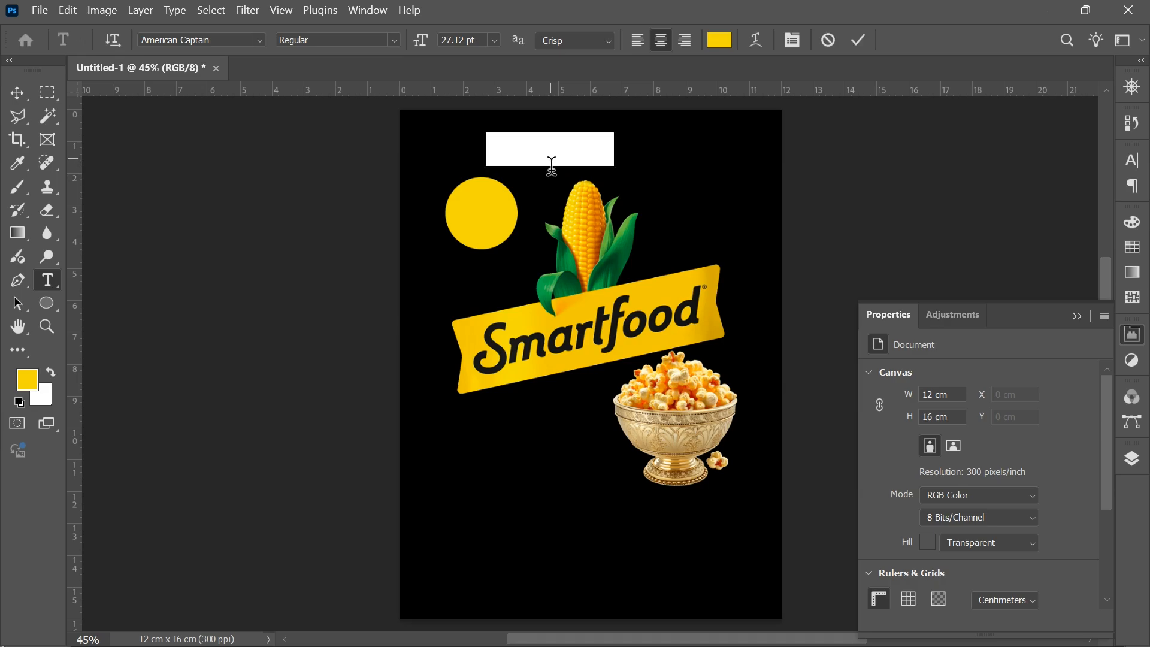
{"action": "type", "text": "90 "}
{"action": "type", "text": "CALORIES"}
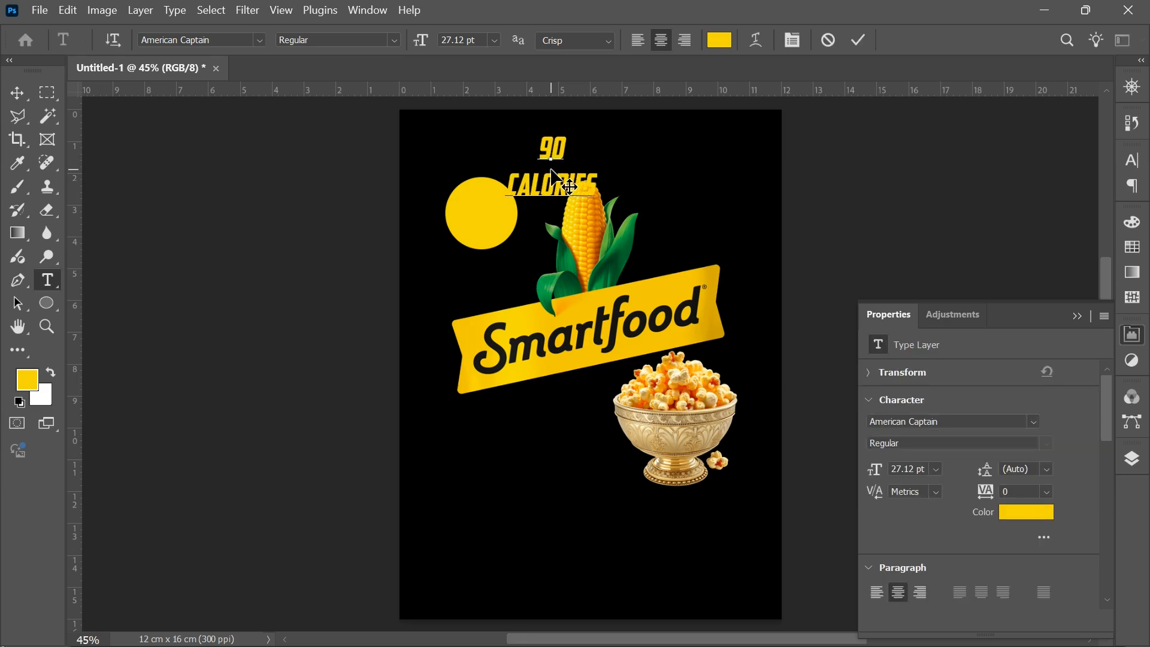
{"action": "key", "text": "Return"}
{"action": "type", "text": "PER CUP"}
Step: Change the whole calories text to the Bebas Regular font and turn off its faux italic
{"action": "key", "text": "ctrl+a"}
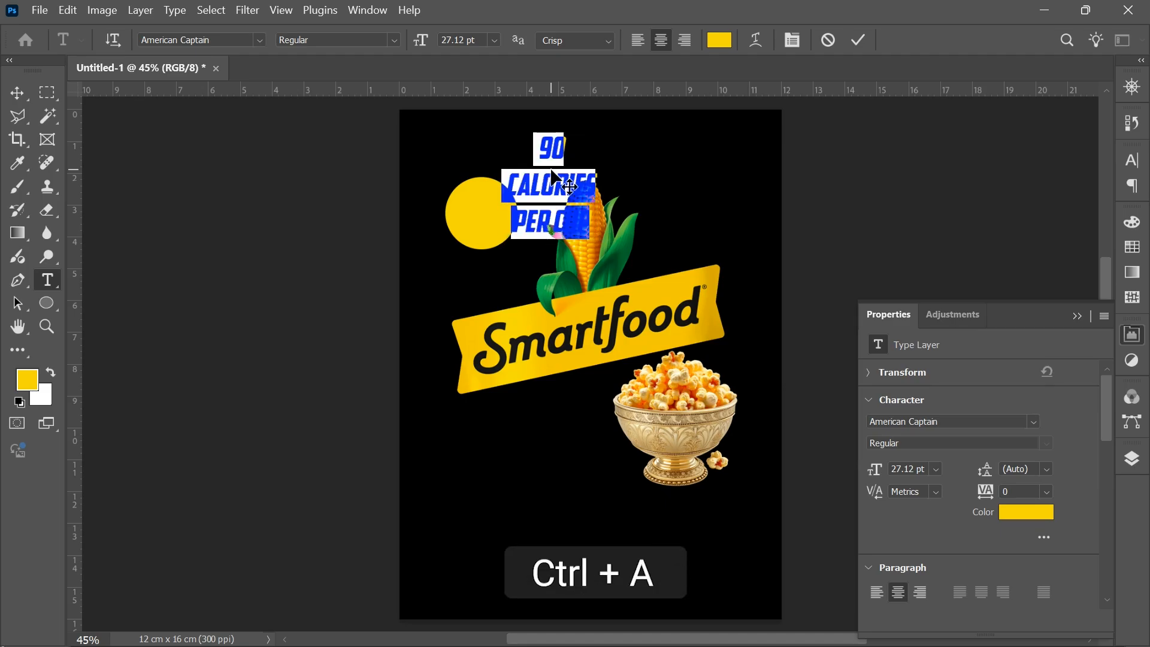
{"action": "left_click", "coordinate": [258, 39]}
{"action": "left_click", "coordinate": [258, 88]}
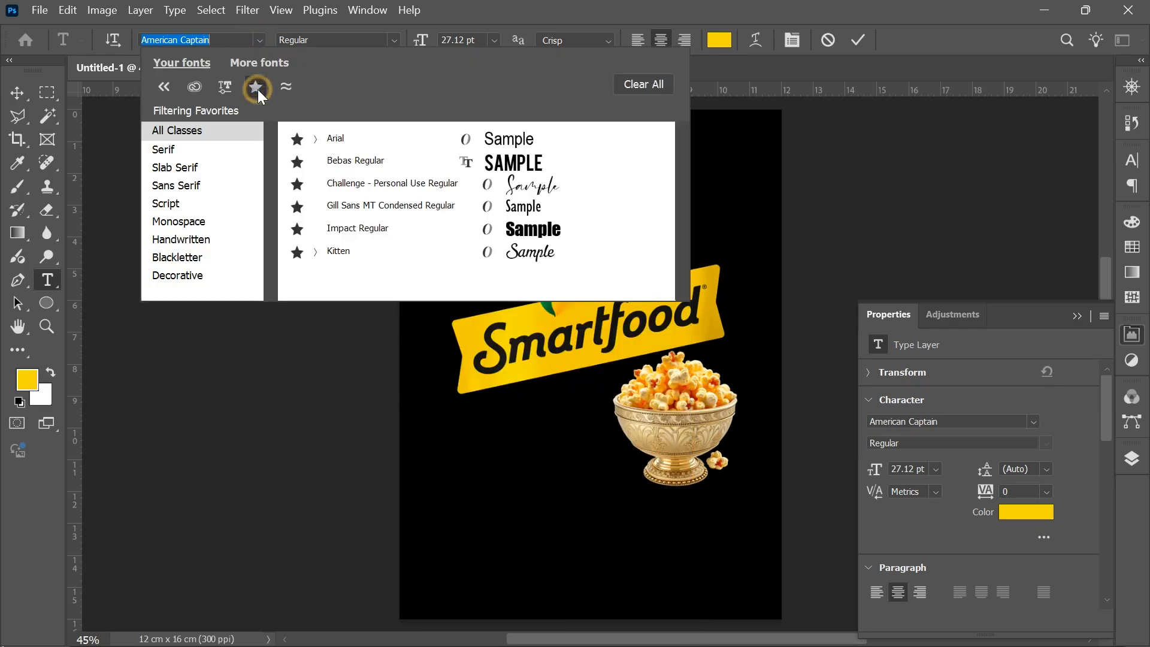
{"action": "left_click", "coordinate": [390, 142]}
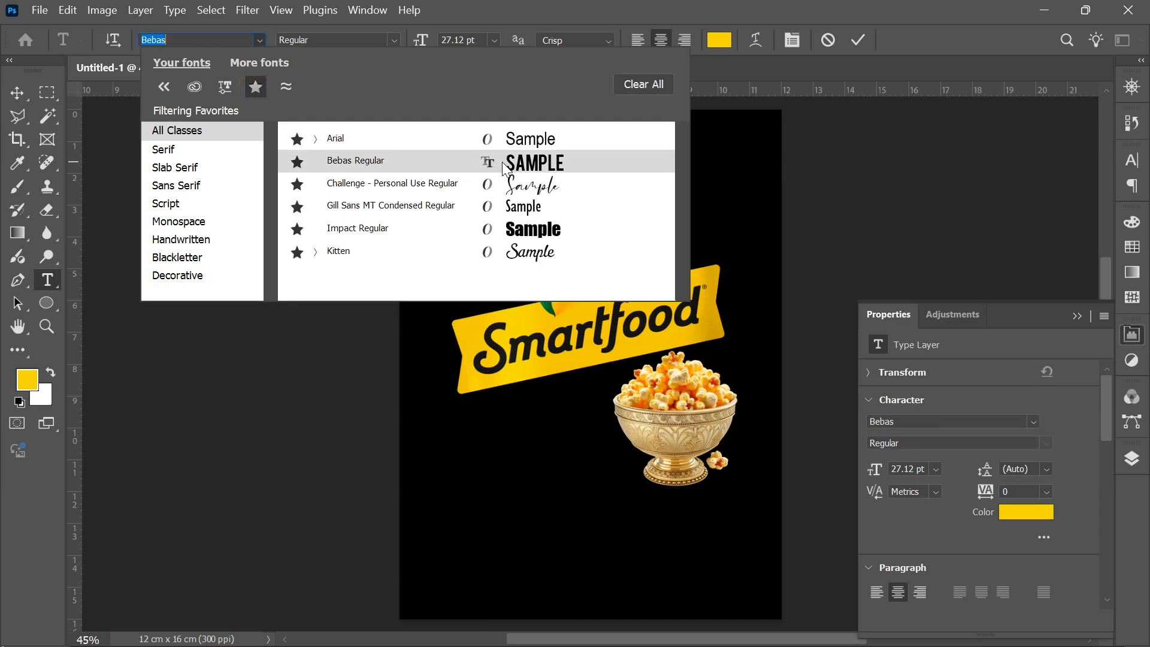
{"action": "left_click", "coordinate": [485, 168]}
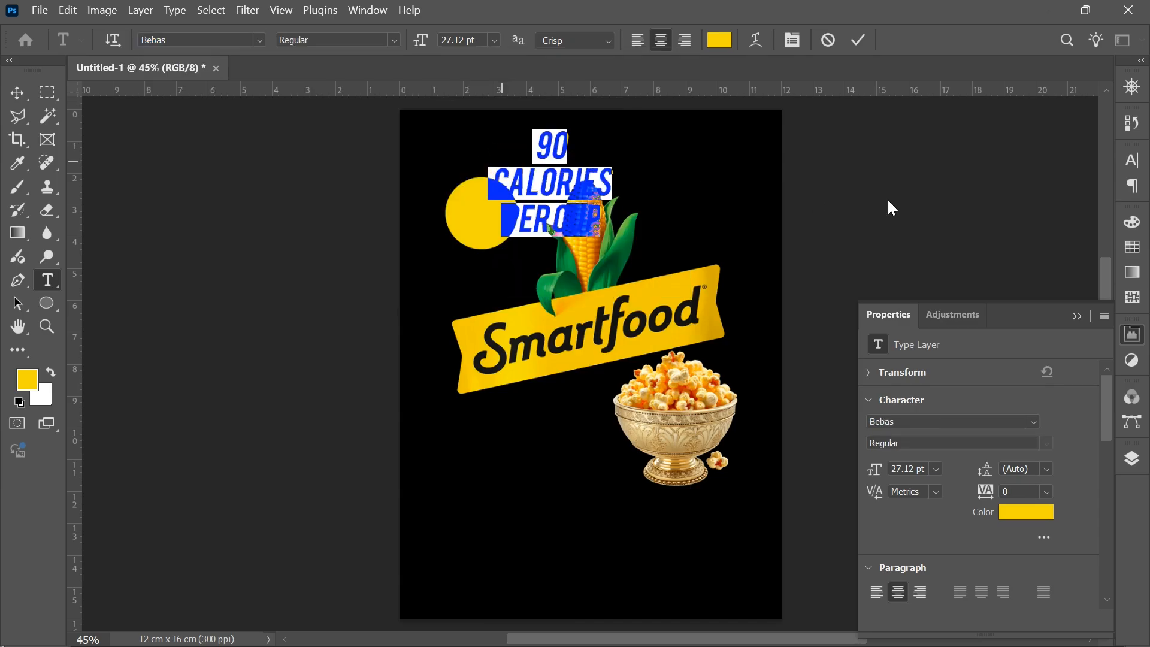
{"action": "left_click", "coordinate": [1132, 160]}
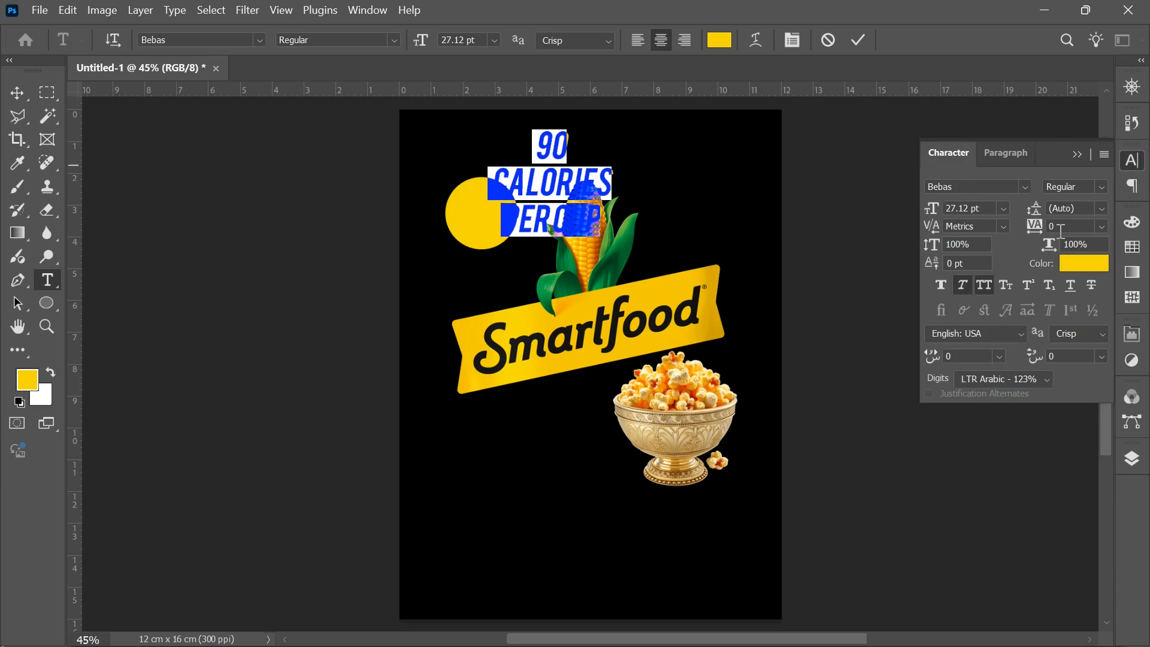
{"action": "left_click", "coordinate": [963, 286]}
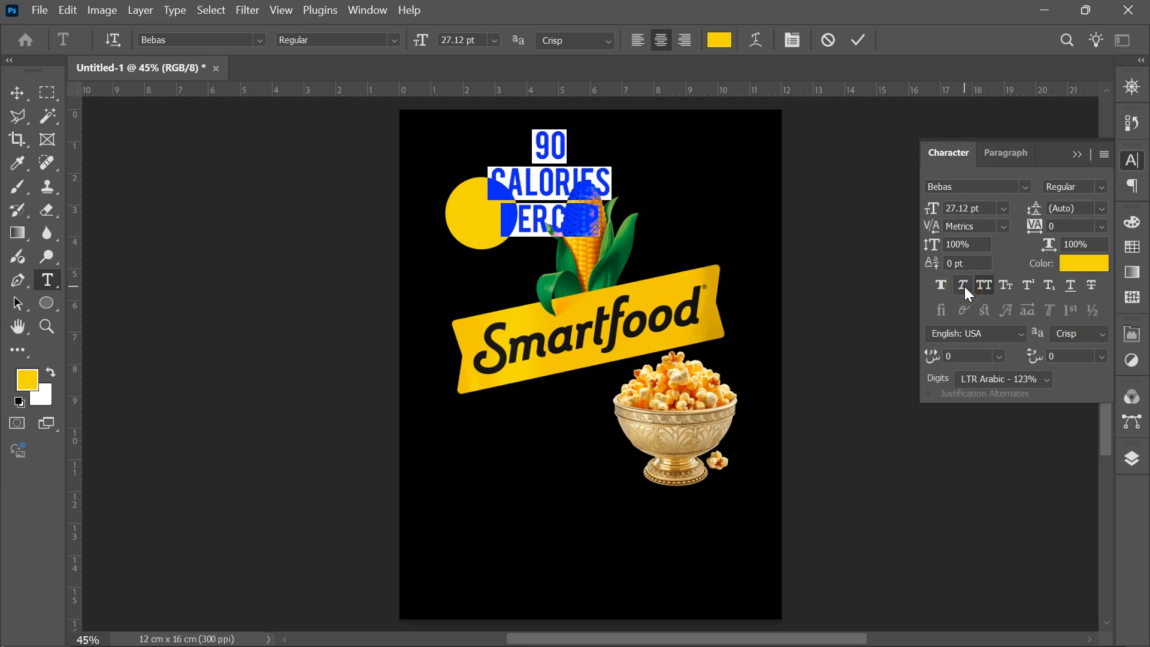
Step: Reduce the size of the calories text and set the number 90 to 57 pt
{"action": "left_click_drag", "start_coordinate": [427, 44], "coordinate": [459, 45]}
{"action": "double_click", "coordinate": [551, 144]}
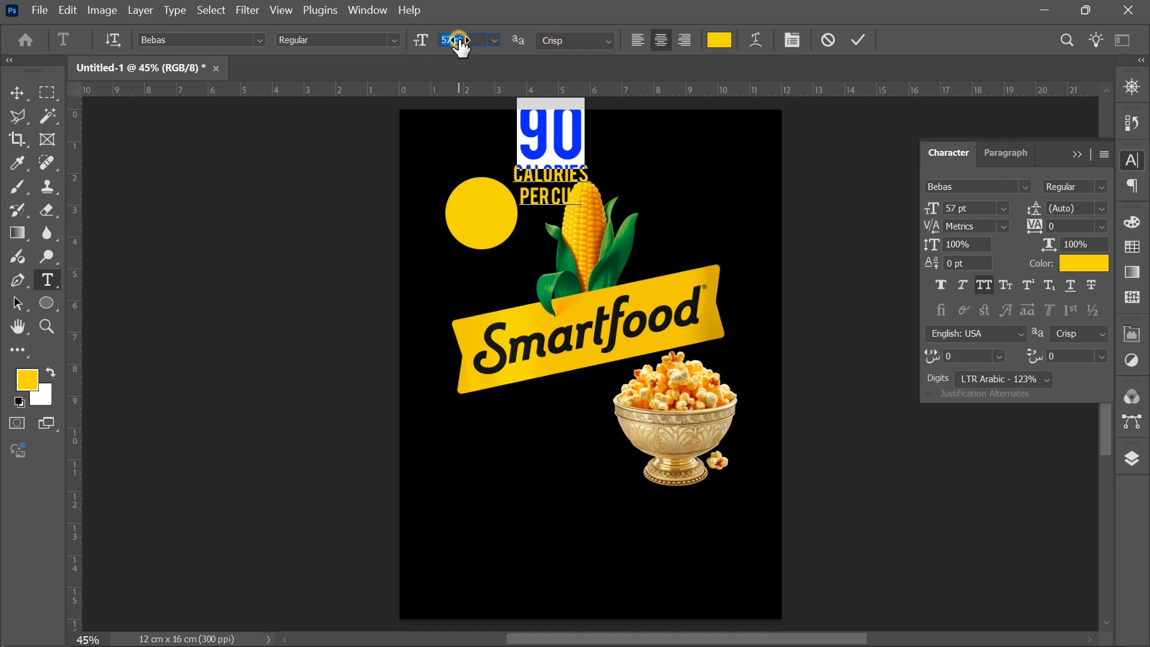
{"action": "left_click", "coordinate": [17, 93]}
Step: Set the calories text colour to black (000000)
{"action": "left_click", "coordinate": [1092, 274]}
{"action": "left_click", "coordinate": [678, 203]}
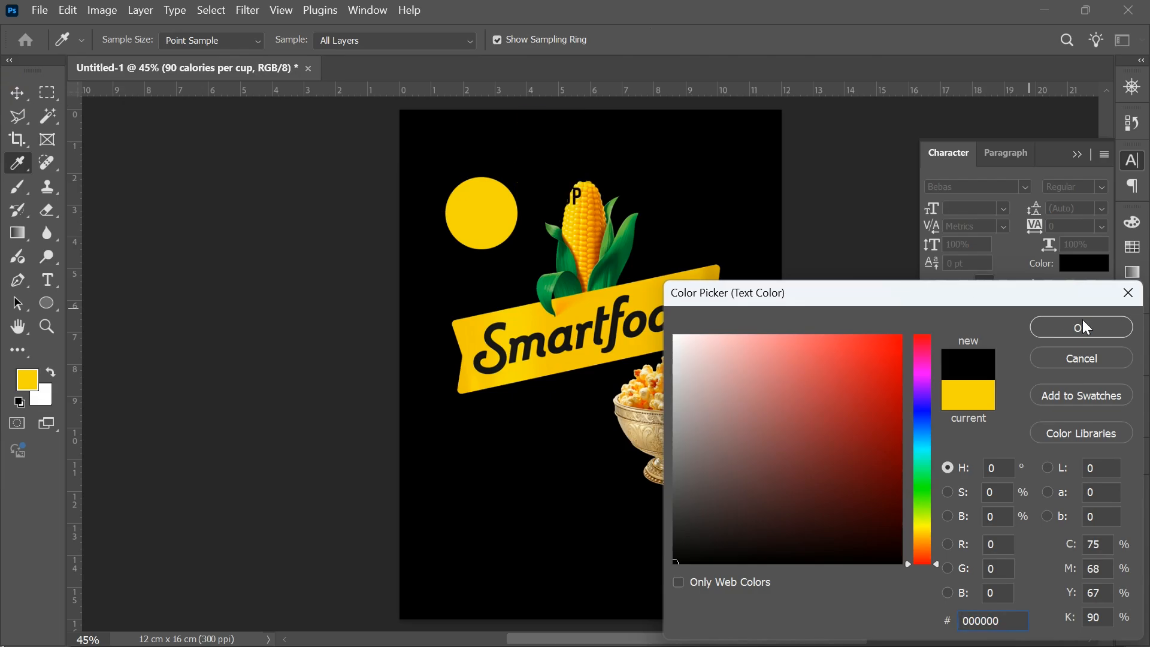
{"action": "left_click", "coordinate": [1085, 327]}
Step: Move the calories text onto the yellow circle and scale it down to fit inside
{"action": "left_click_drag", "start_coordinate": [547, 173], "coordinate": [508, 214]}
{"action": "key", "text": "Return"}
{"action": "left_click", "coordinate": [381, 286]}
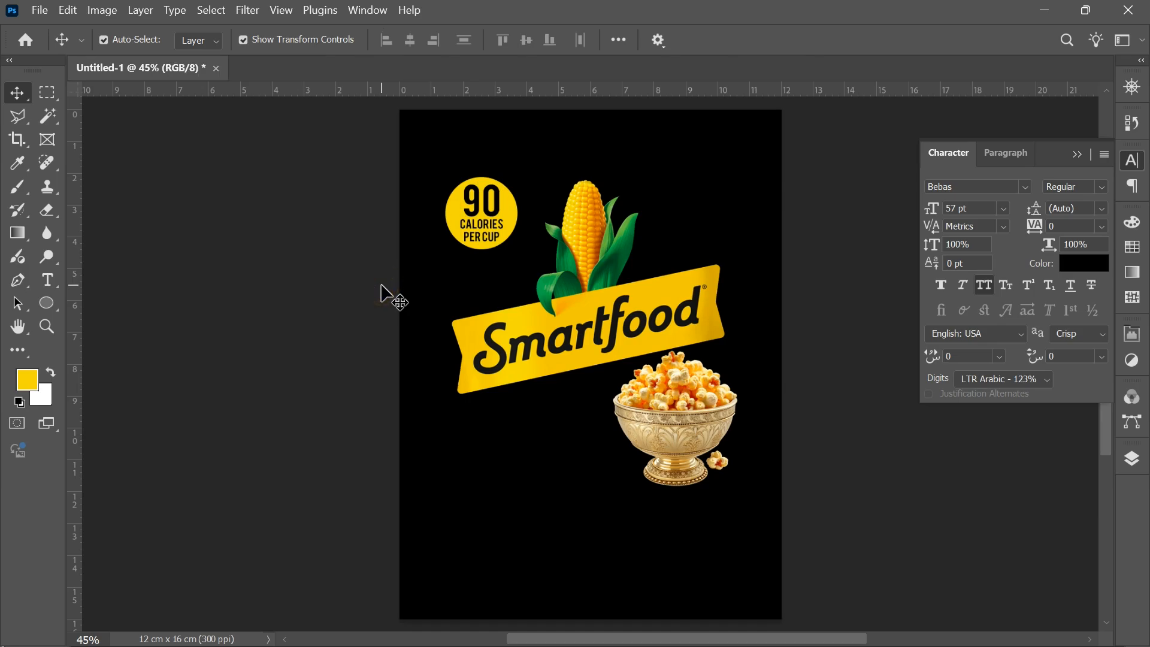
Step: Add a placeholder text line beneath the logo, coloured purple (9546f6) and sized at 30 pt
{"action": "left_click", "coordinate": [48, 280]}
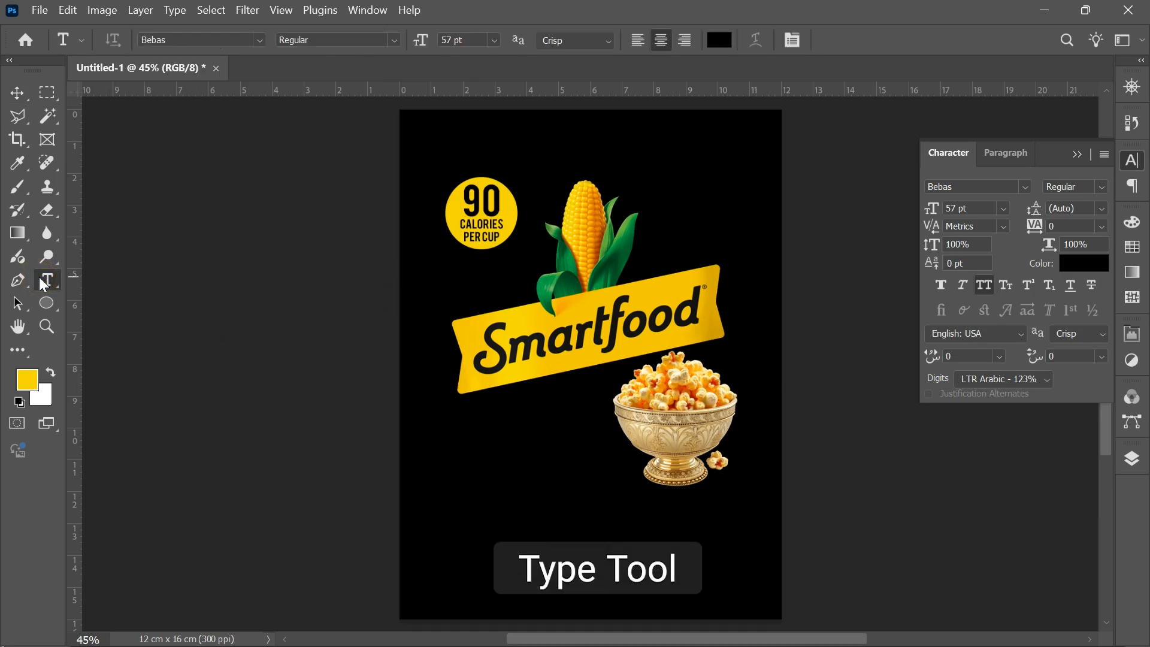
{"action": "left_click", "coordinate": [513, 460]}
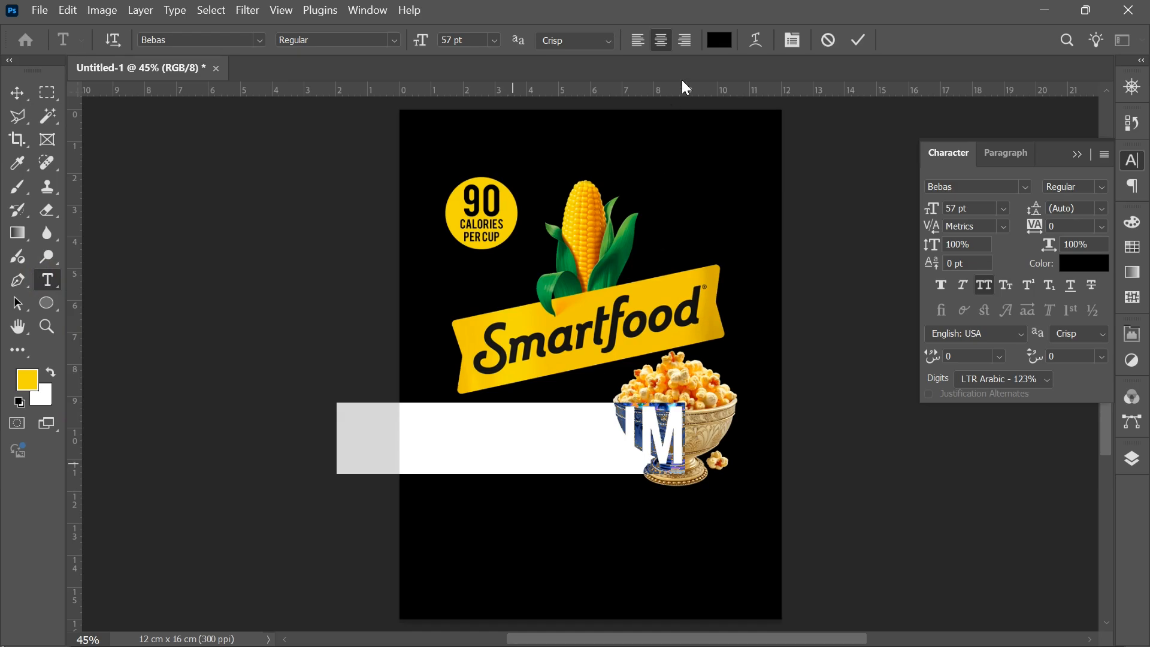
{"action": "left_click", "coordinate": [721, 41]}
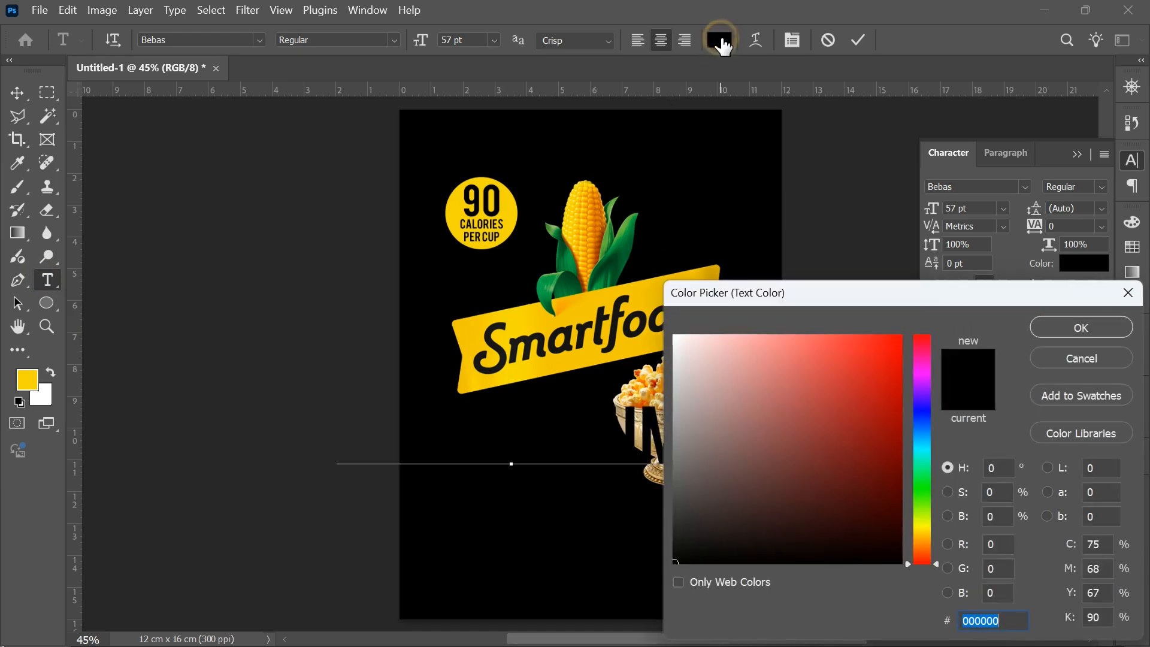
{"action": "left_click", "coordinate": [923, 393]}
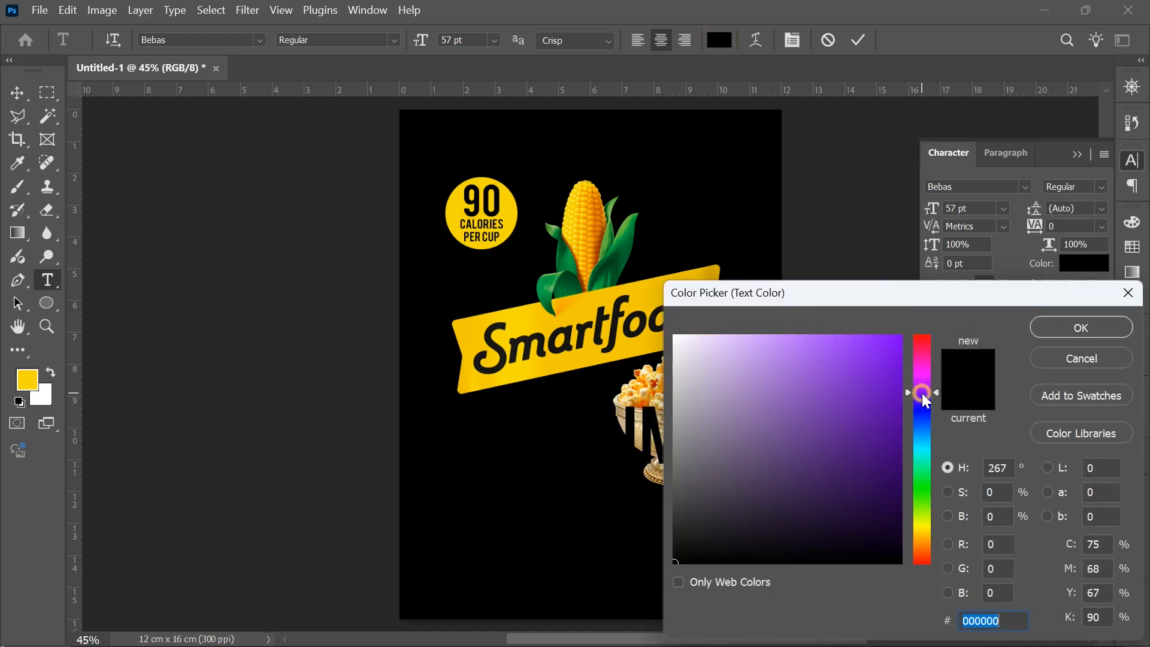
{"action": "left_click_drag", "start_coordinate": [845, 369], "coordinate": [838, 342]}
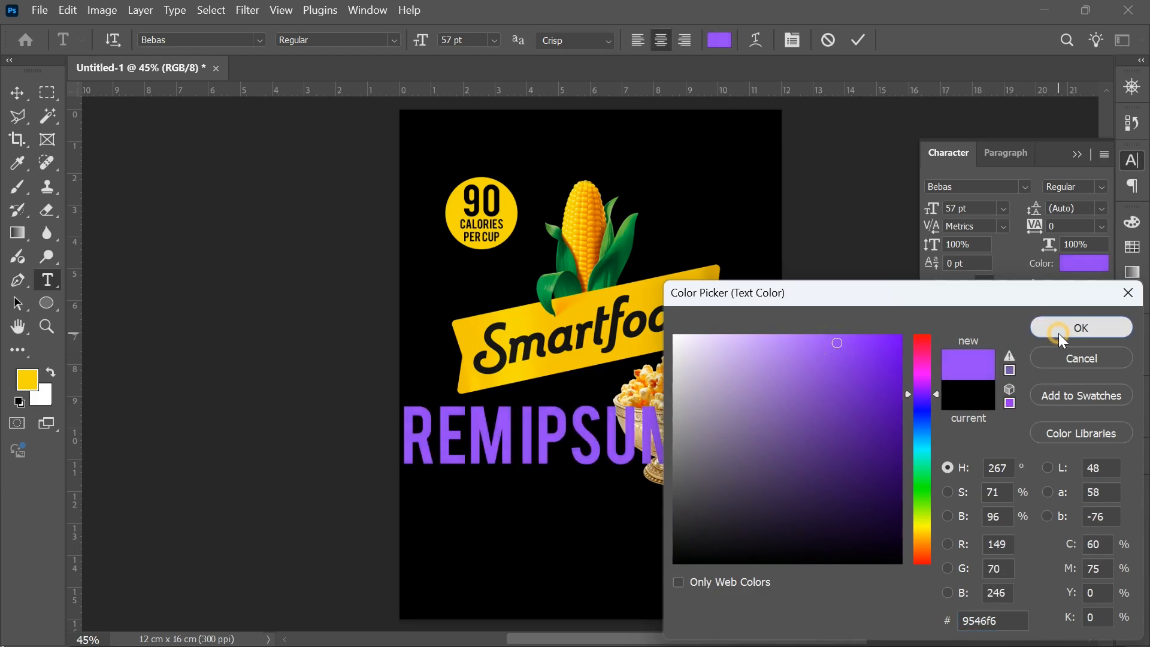
{"action": "left_click", "coordinate": [1059, 330]}
{"action": "left_click_drag", "start_coordinate": [423, 42], "coordinate": [394, 38]}
Step: Replace the placeholder text with SWEET & SALTY, KETTLE and CORN on three separate lines
{"action": "triple_click", "coordinate": [500, 447]}
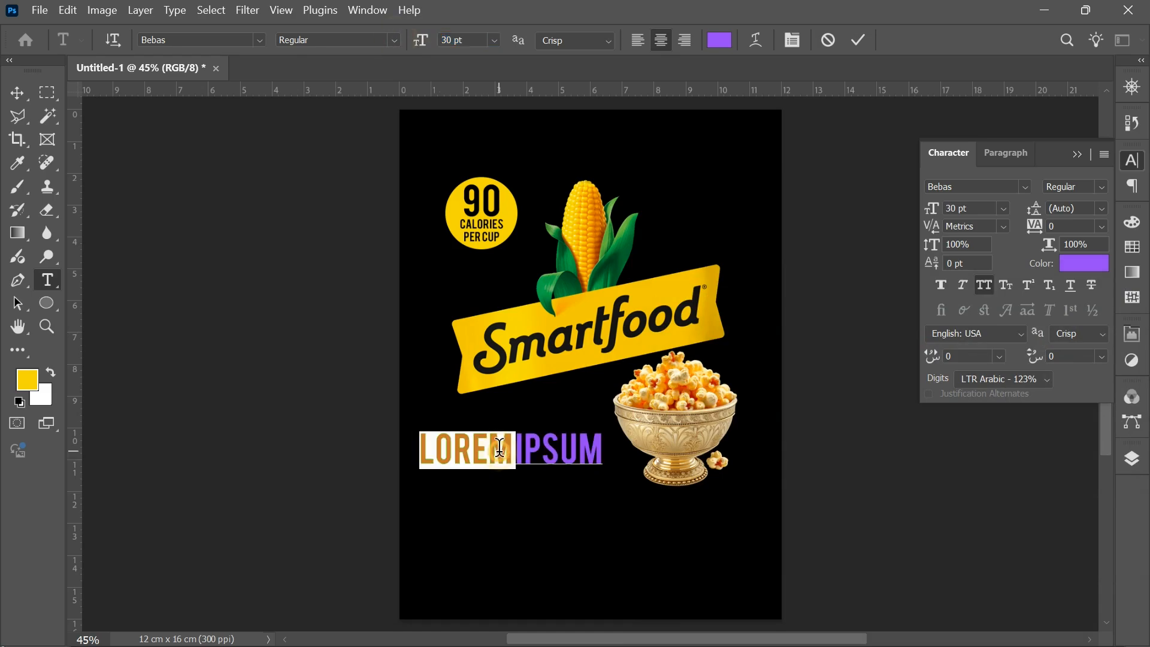
{"action": "type", "text": "SWEET"}
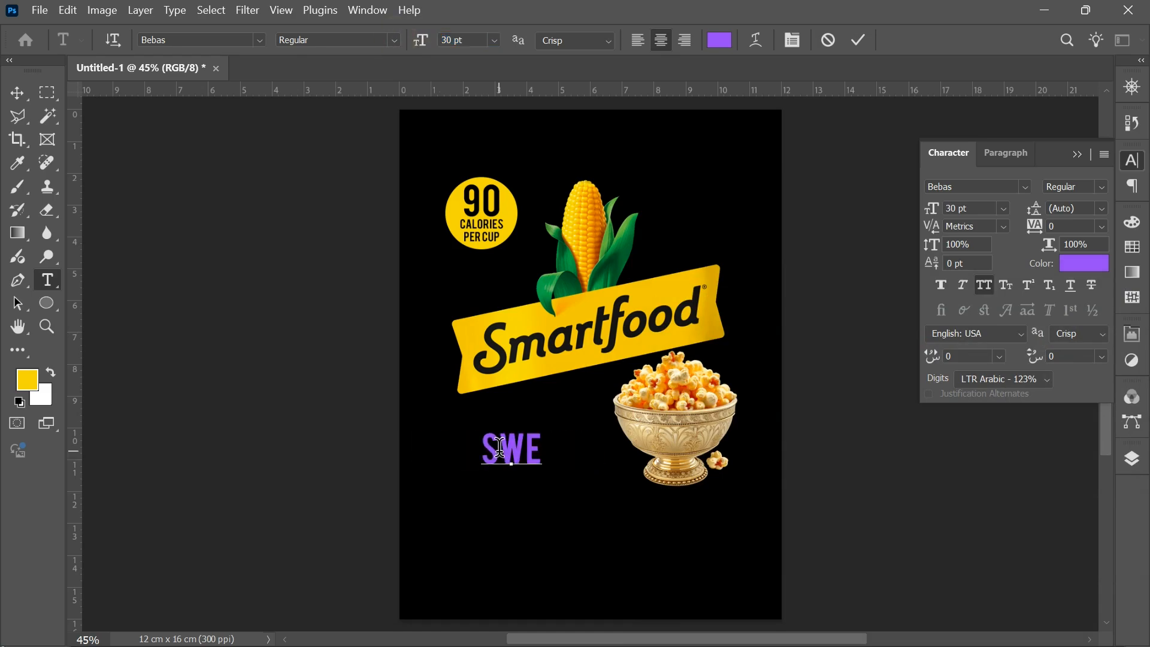
{"action": "key", "text": "Home"}
{"action": "type", "text": "& SALTY"}
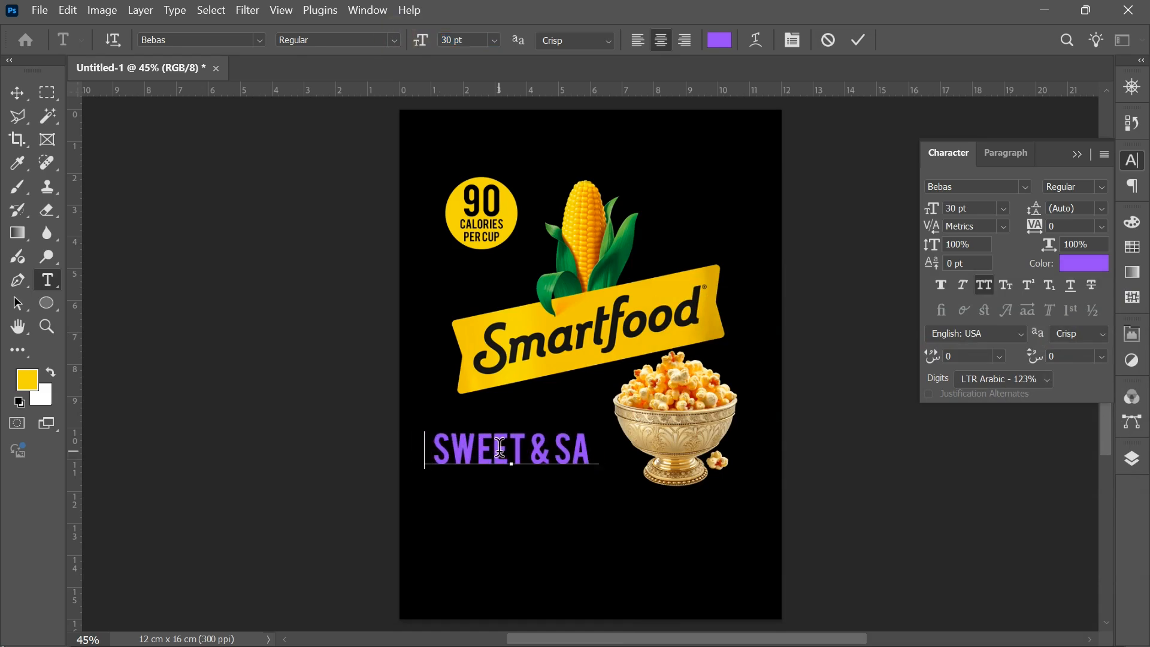
{"action": "key", "text": "Return"}
{"action": "type", "text": "KETTLE"}
{"action": "key", "text": "Return"}
{"action": "type", "text": "CORN"}
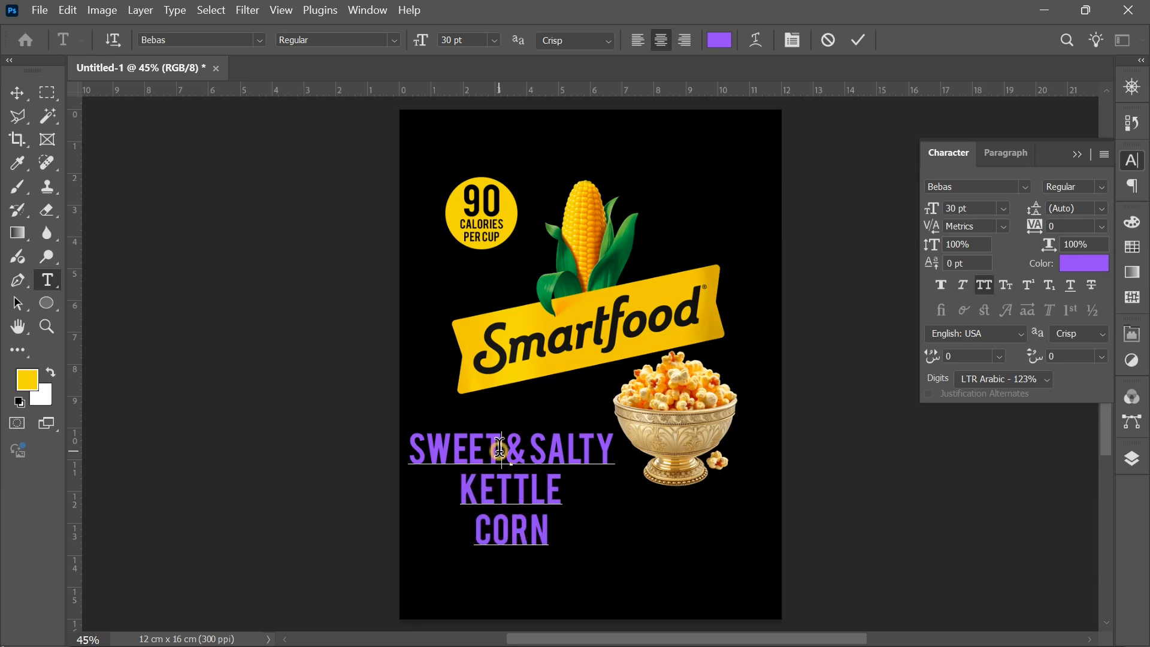
Step: Set the SWEET & SALTY line to 15 pt
{"action": "double_click", "coordinate": [500, 448]}
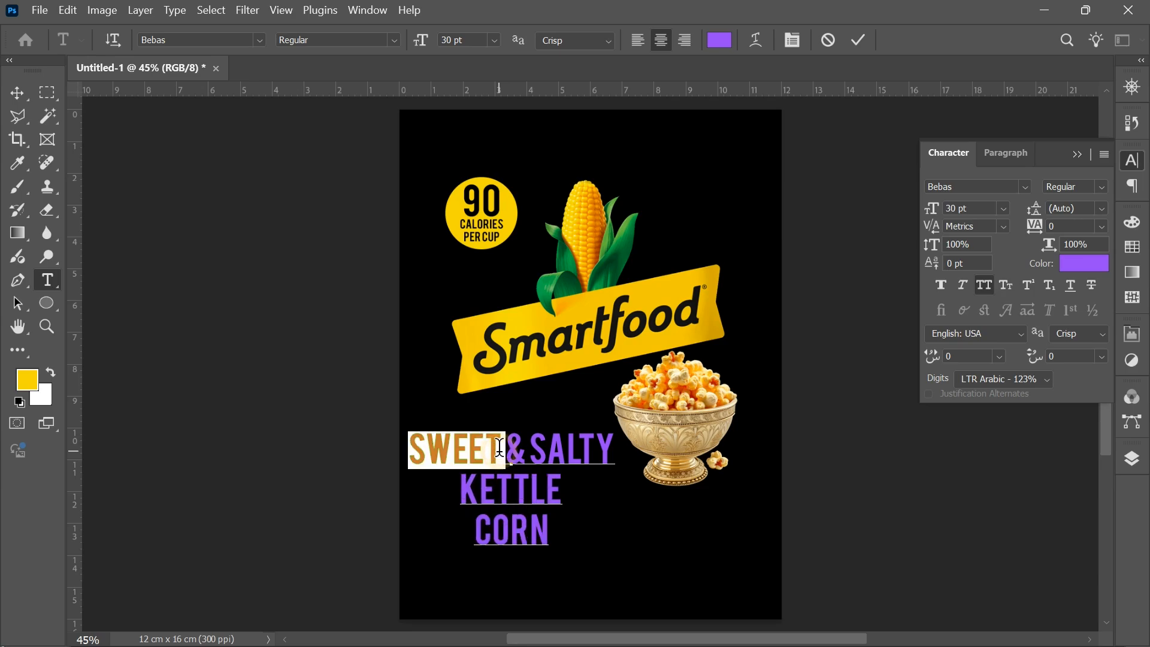
{"action": "triple_click", "coordinate": [500, 448]}
{"action": "left_click_drag", "start_coordinate": [422, 45], "coordinate": [406, 45]}
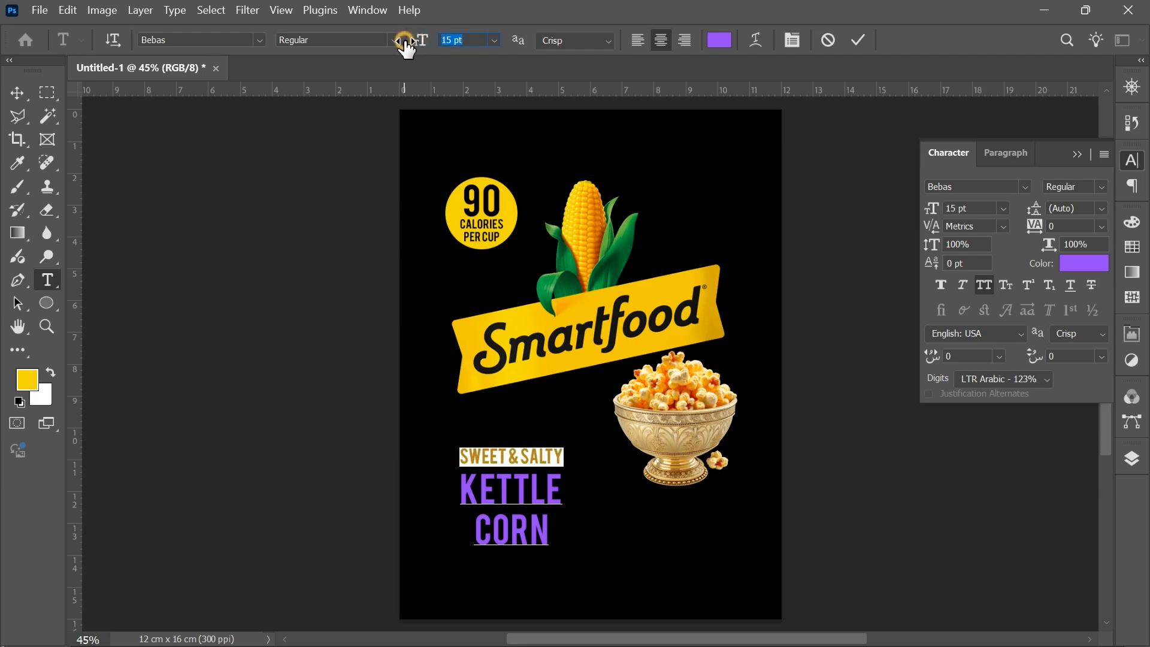
{"action": "left_click_drag", "start_coordinate": [406, 45], "coordinate": [406, 45]}
{"action": "left_click", "coordinate": [508, 513]}
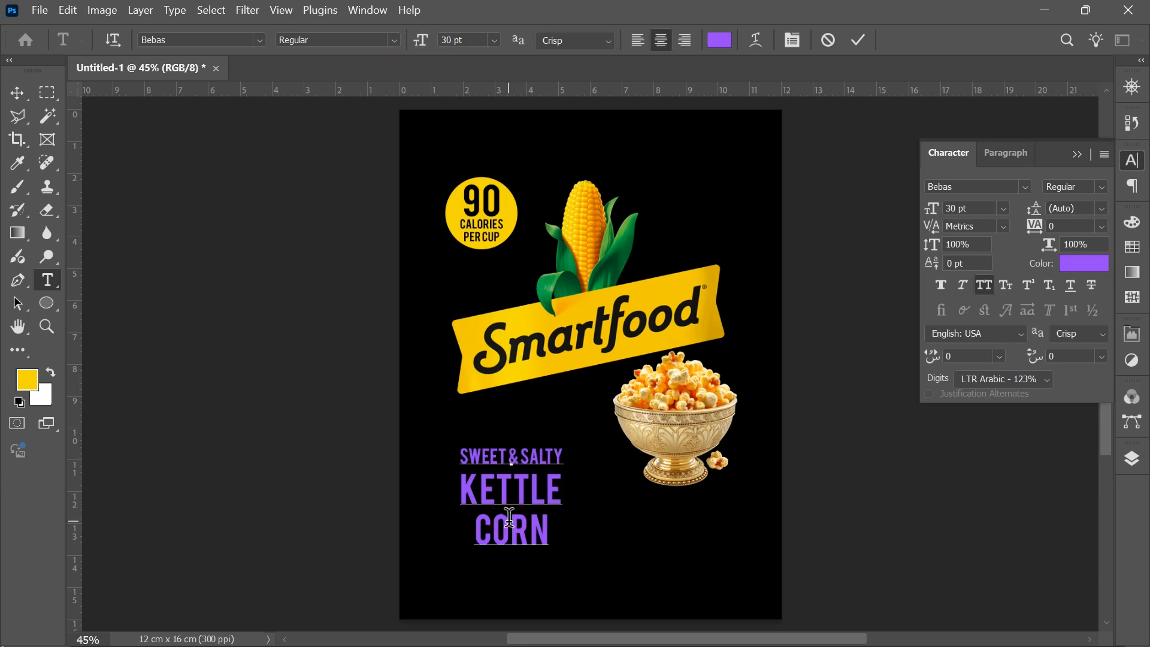
Step: Scale the kettle corn text block to 87.20% and move it up beneath the logo, beside the popcorn bowl
{"action": "left_click", "coordinate": [23, 93]}
{"action": "left_click_drag", "start_coordinate": [550, 527], "coordinate": [548, 528]}
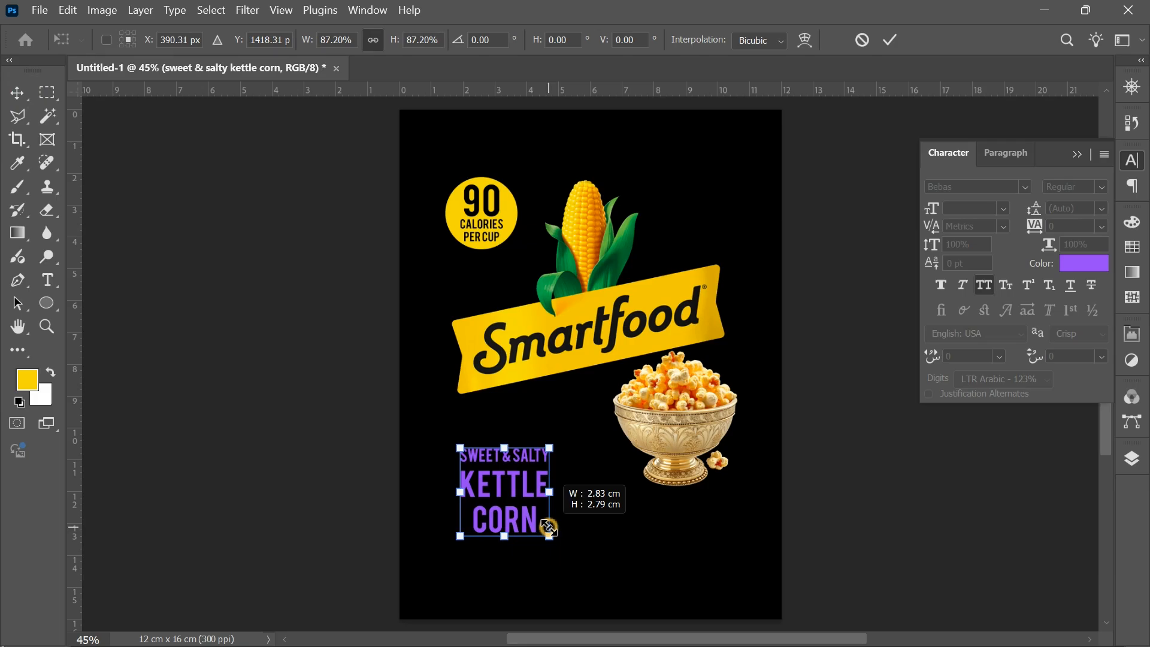
{"action": "left_click_drag", "start_coordinate": [522, 484], "coordinate": [543, 454]}
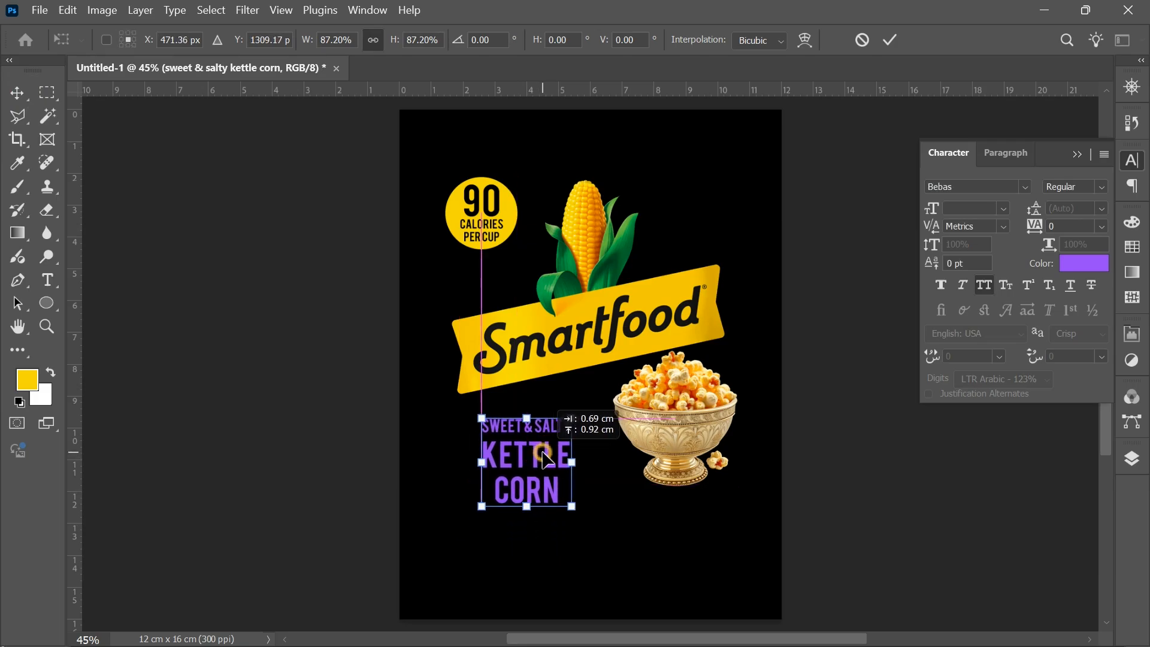
{"action": "left_click_drag", "start_coordinate": [543, 452], "coordinate": [547, 450]}
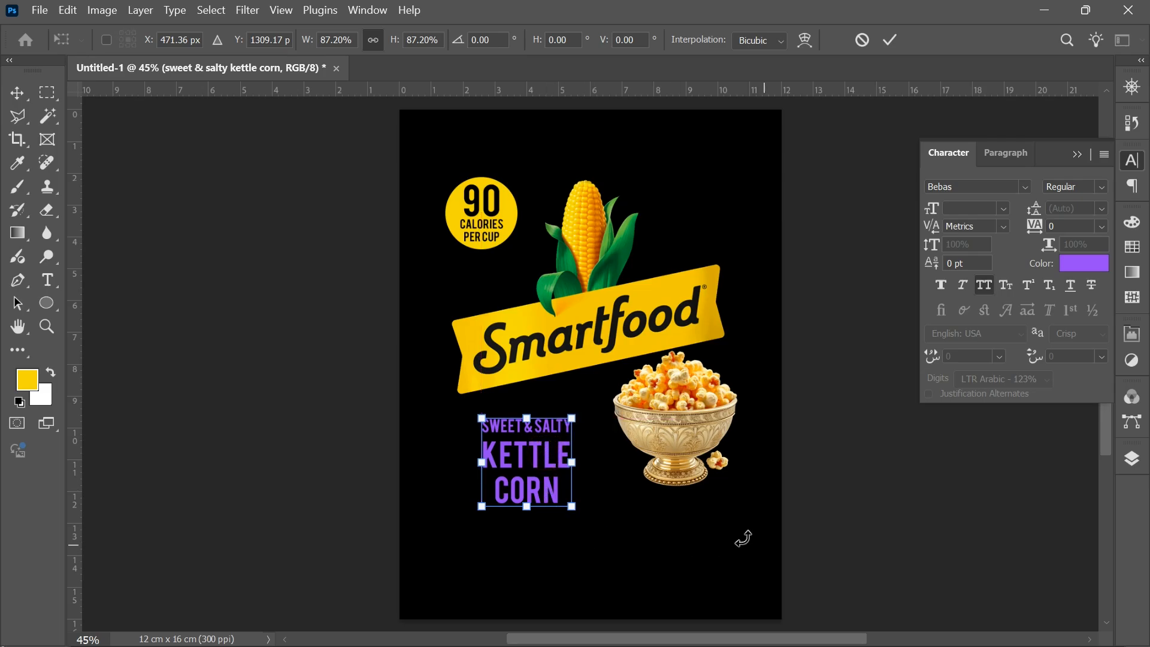
{"action": "key", "text": "Return"}
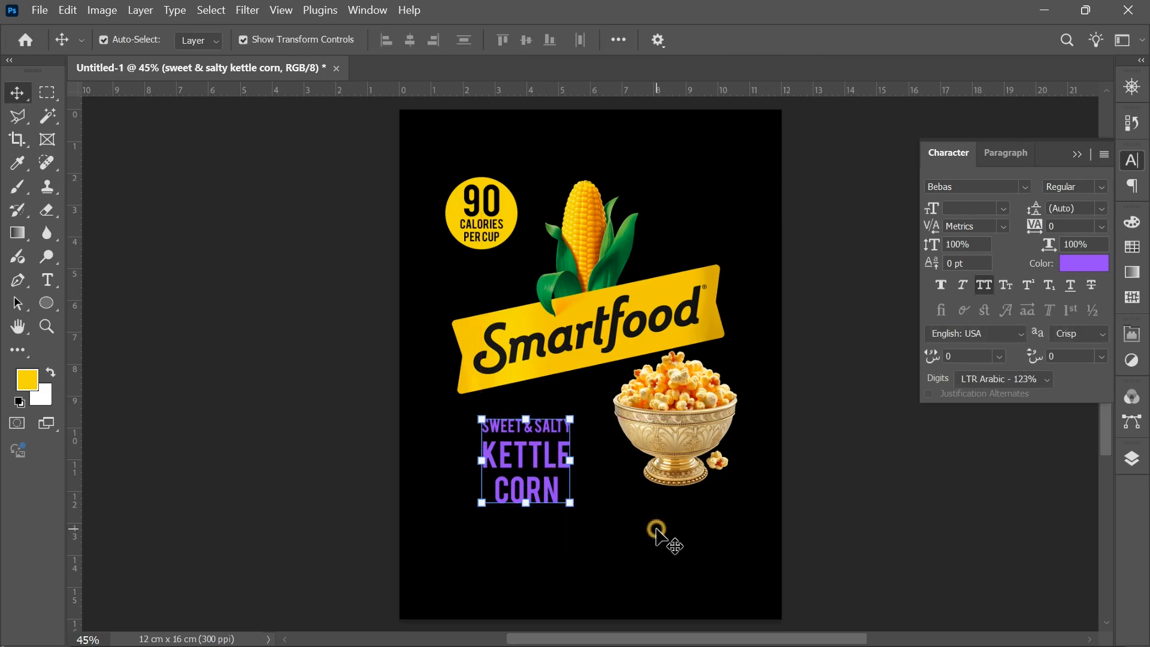
Step: Shift the popcorn bowl slightly left and down, closer to the kettle corn text
{"action": "left_click_drag", "start_coordinate": [663, 432], "coordinate": [656, 436]}
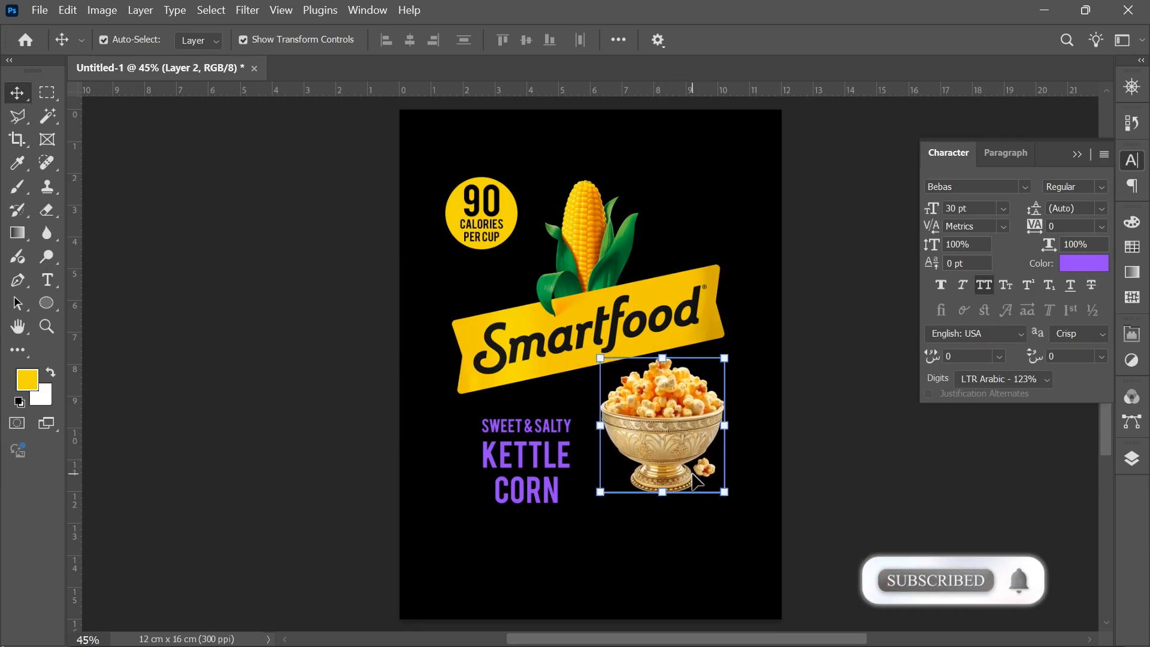
{"action": "left_click", "coordinate": [801, 481]}
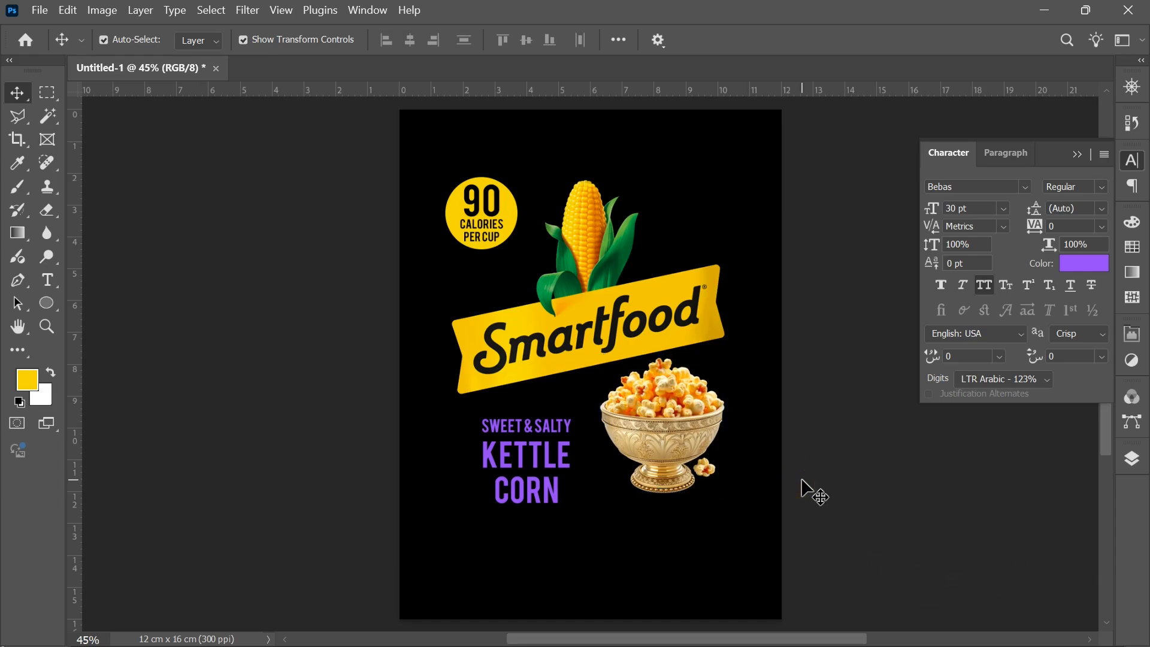
Step: Draw a small 20 px circle beneath the kettle corn text and fill it with white
{"action": "left_click", "coordinate": [48, 303]}
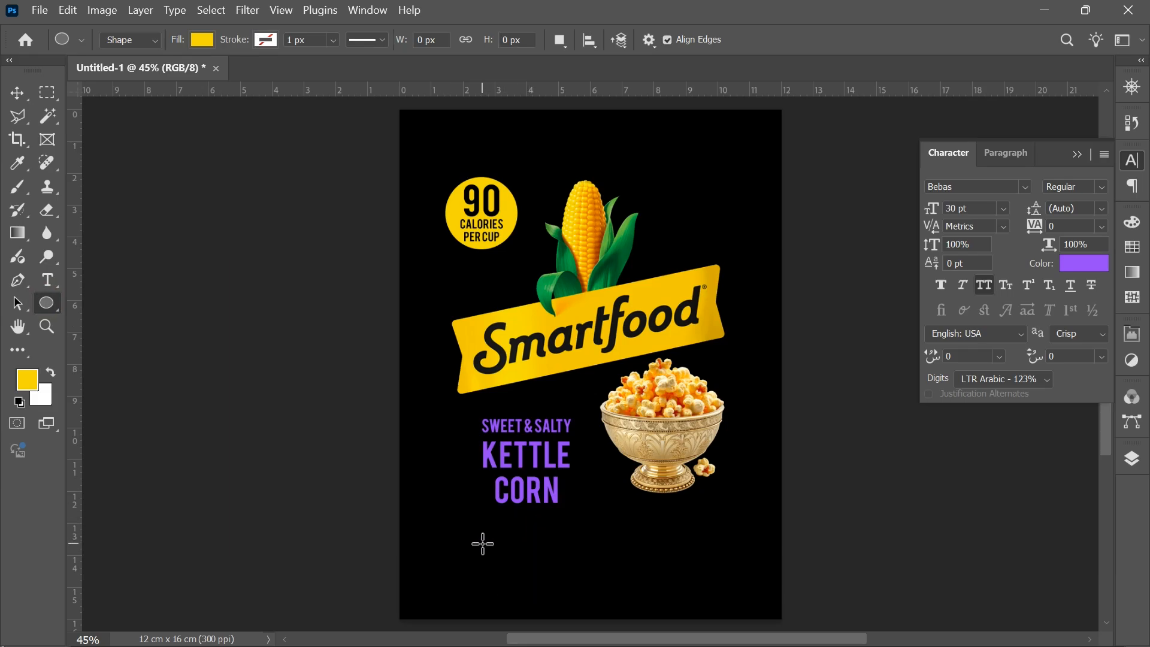
{"action": "left_click_drag", "start_coordinate": [483, 543], "coordinate": [489, 549]}
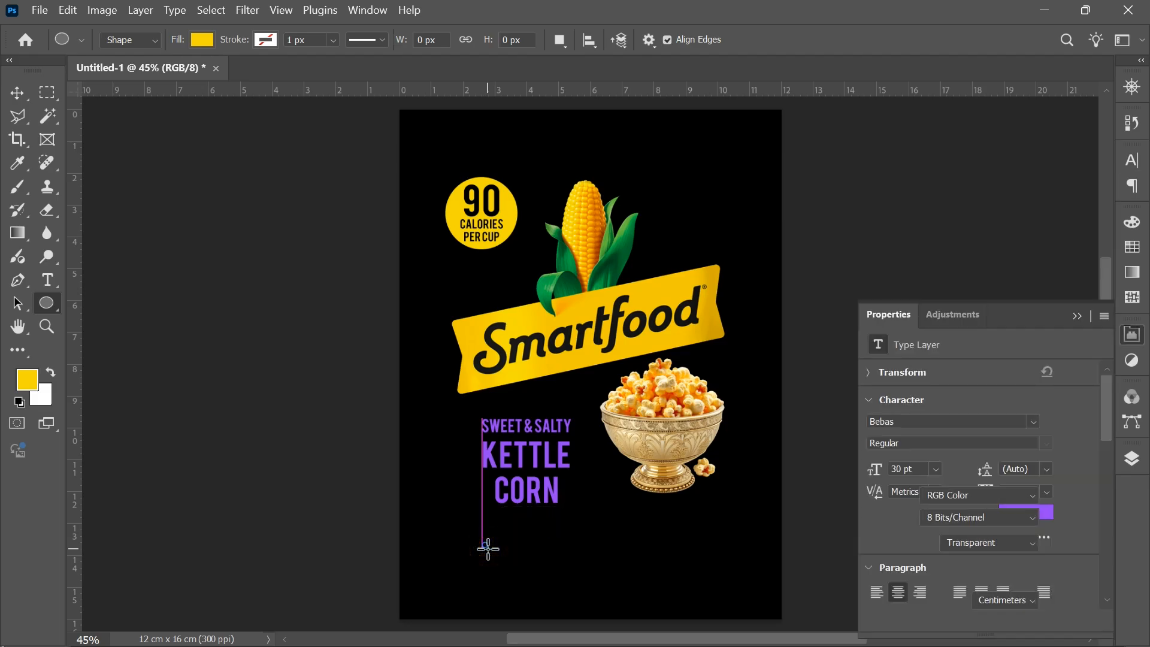
{"action": "left_click", "coordinate": [202, 39]}
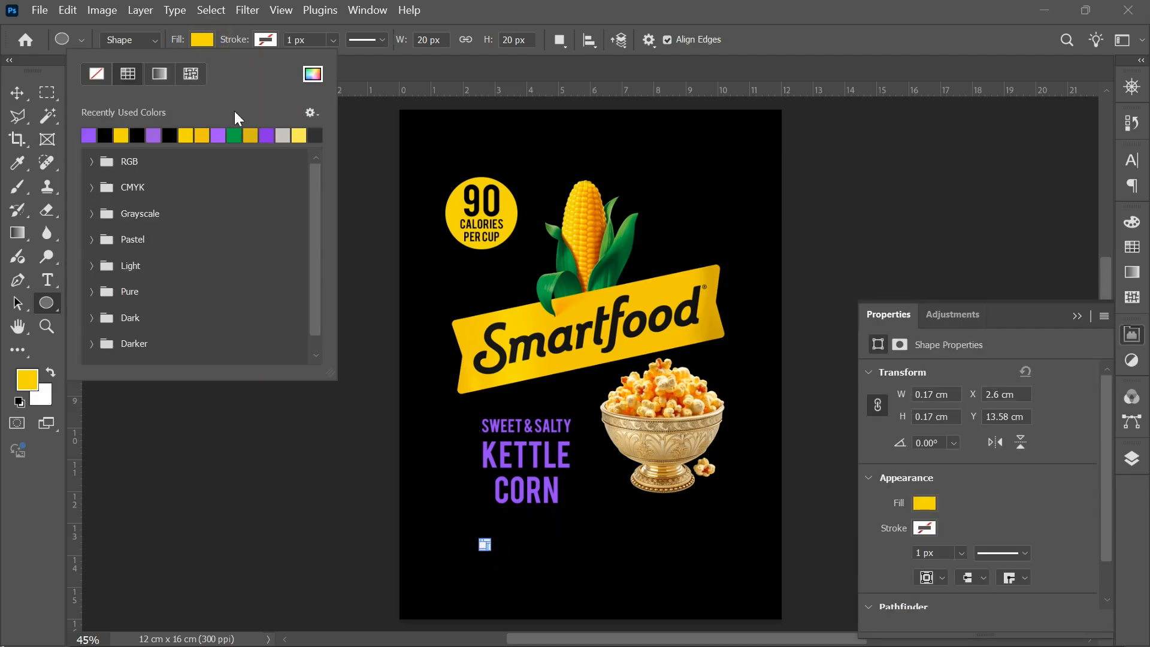
{"action": "left_click", "coordinate": [313, 74]}
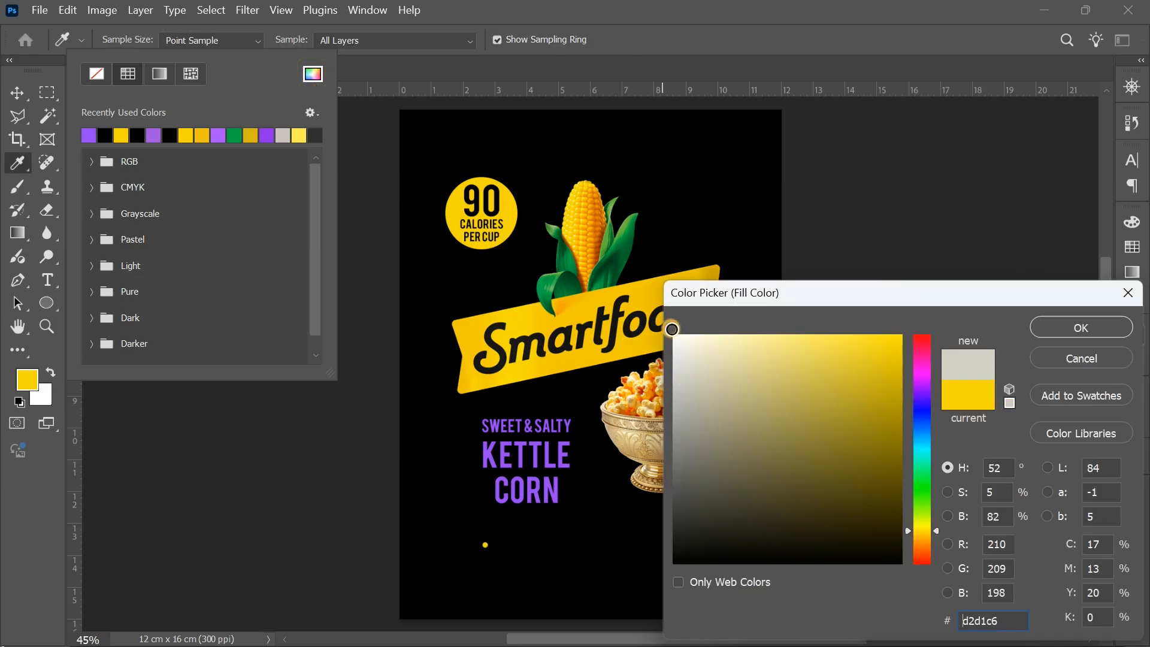
{"action": "left_click", "coordinate": [676, 337]}
{"action": "left_click", "coordinate": [1048, 328]}
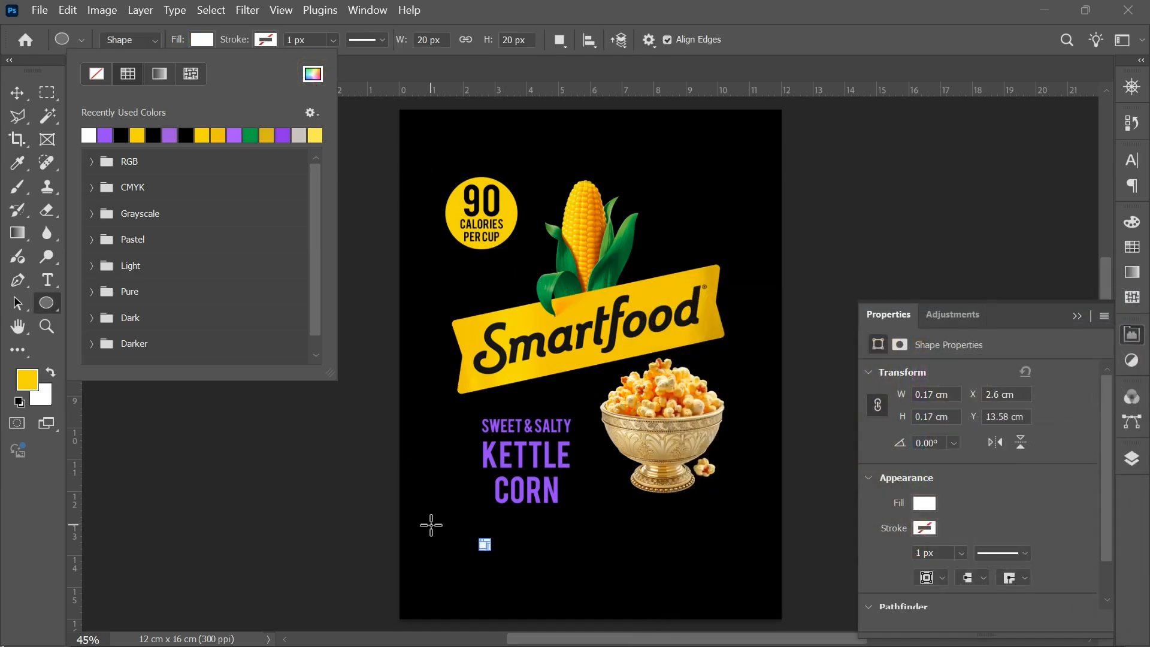
{"action": "key", "text": "Escape"}
Step: Duplicate the white dot into an evenly spaced row of four, and copy that row a little below
{"action": "key", "text": "v"}
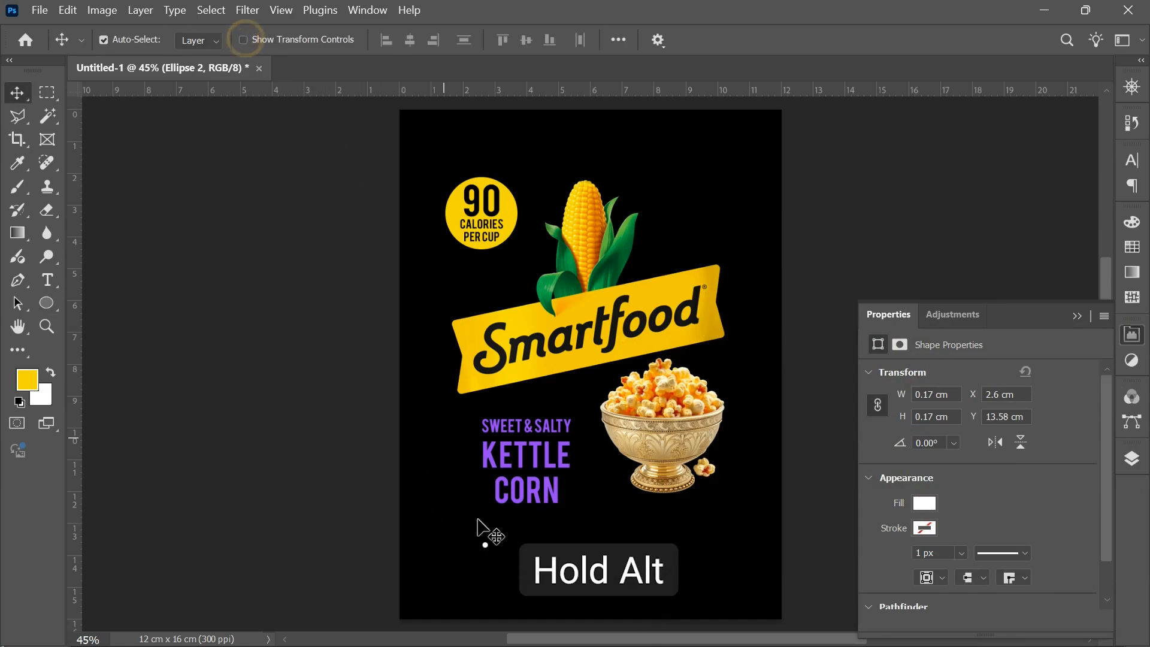
{"action": "left_click_drag", "start_coordinate": [485, 545], "coordinate": [518, 549]}
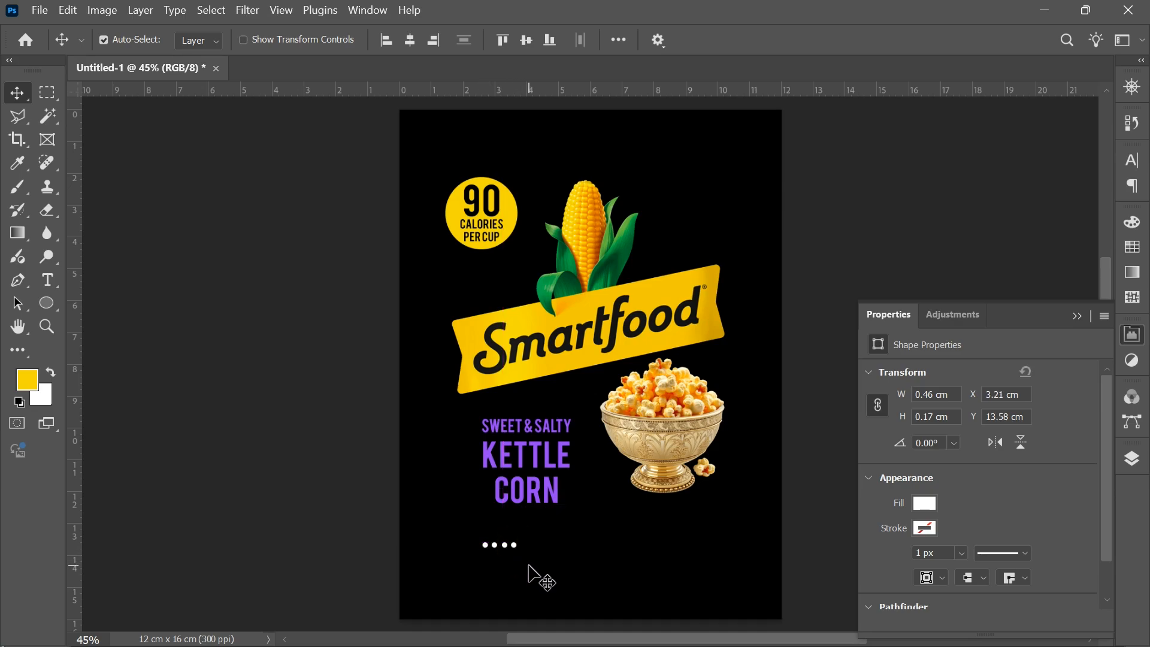
{"action": "left_click_drag", "start_coordinate": [467, 542], "coordinate": [515, 577]}
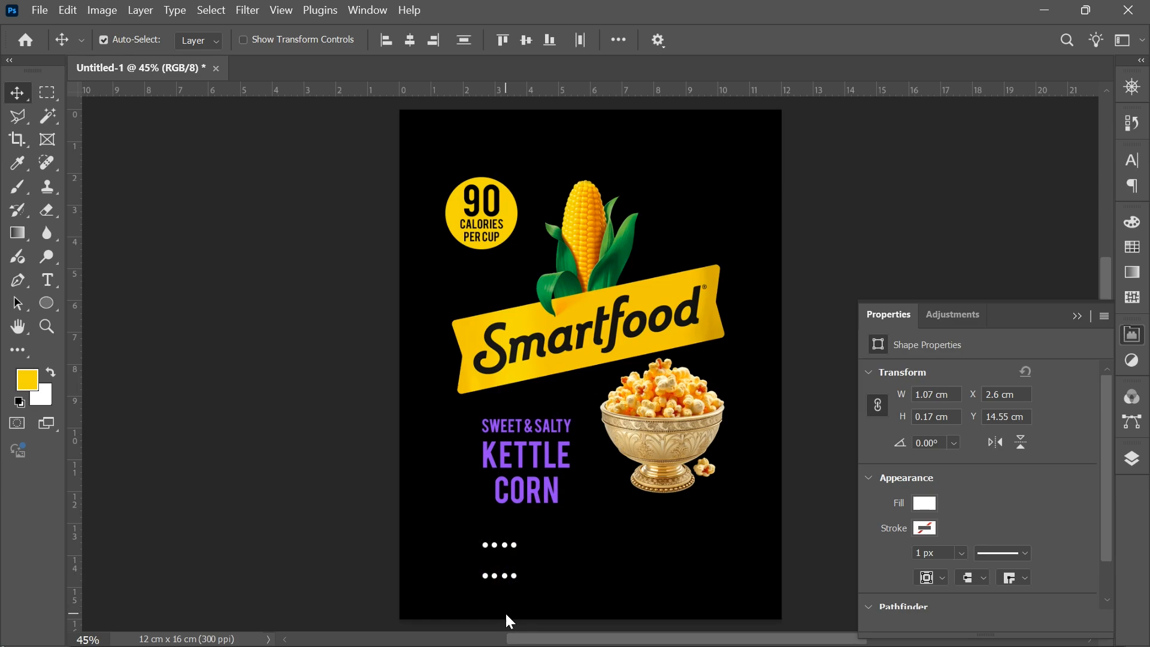
{"action": "left_click", "coordinate": [470, 588]}
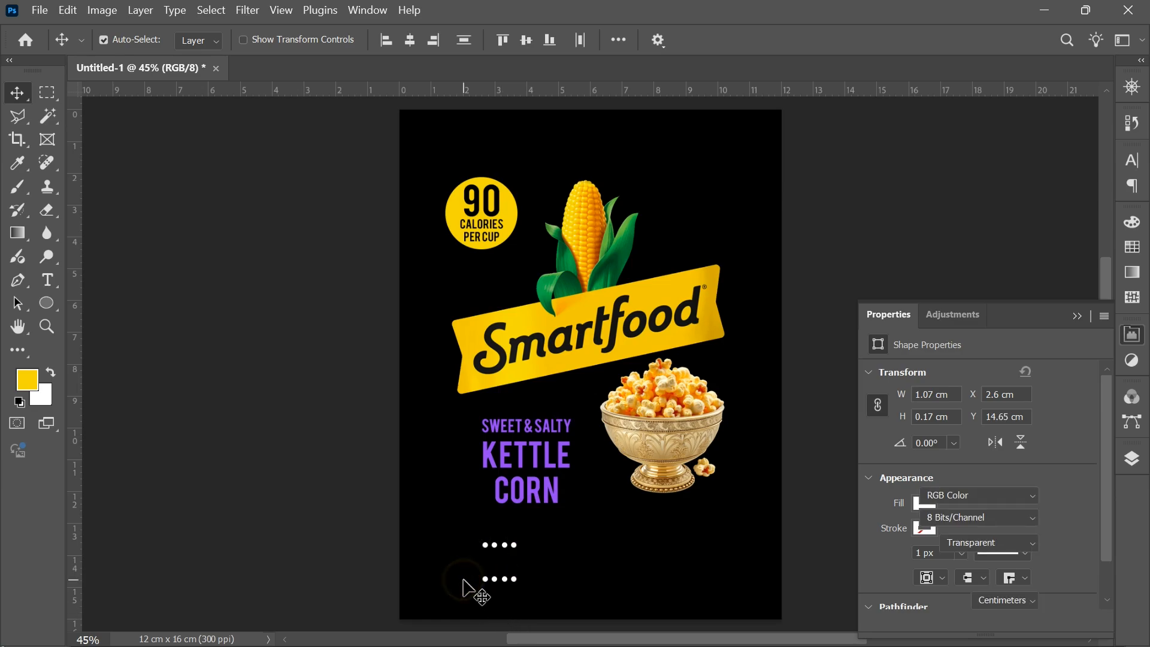
Step: Add a centred text near the dot rows reading NO ARTIFCIAL FLAVORS, with FLAVORS on a second line
{"action": "left_click", "coordinate": [51, 278]}
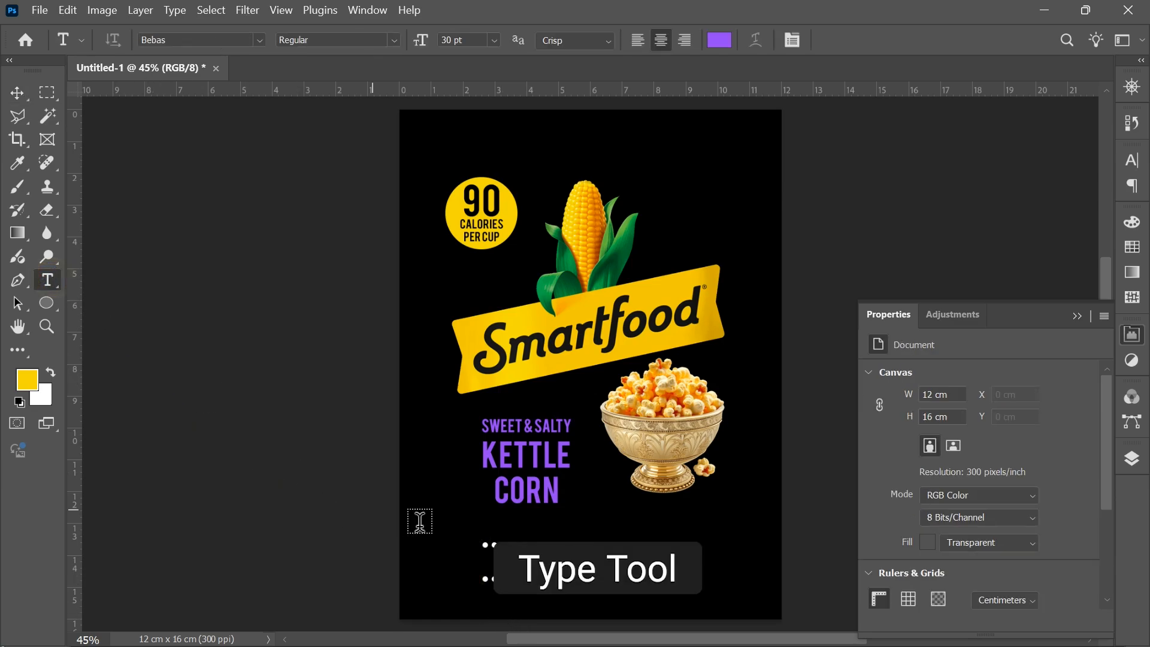
{"action": "left_click", "coordinate": [572, 556]}
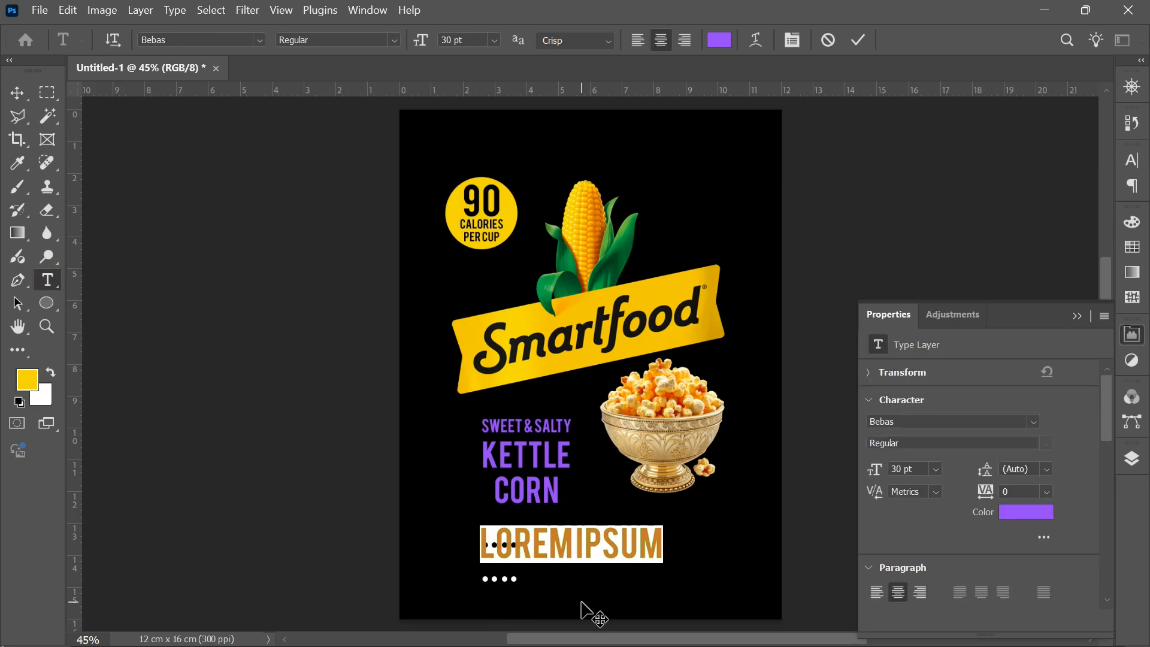
{"action": "type", "text": "NO ARTIF"}
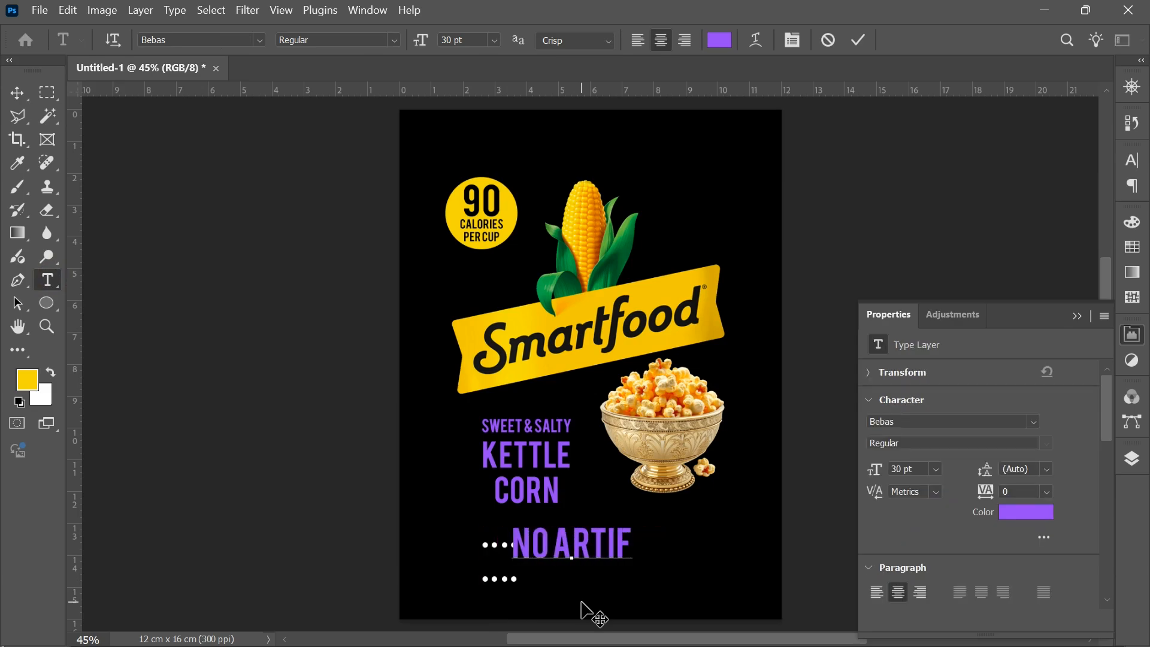
{"action": "type", "text": "CIAL FLAVORS"}
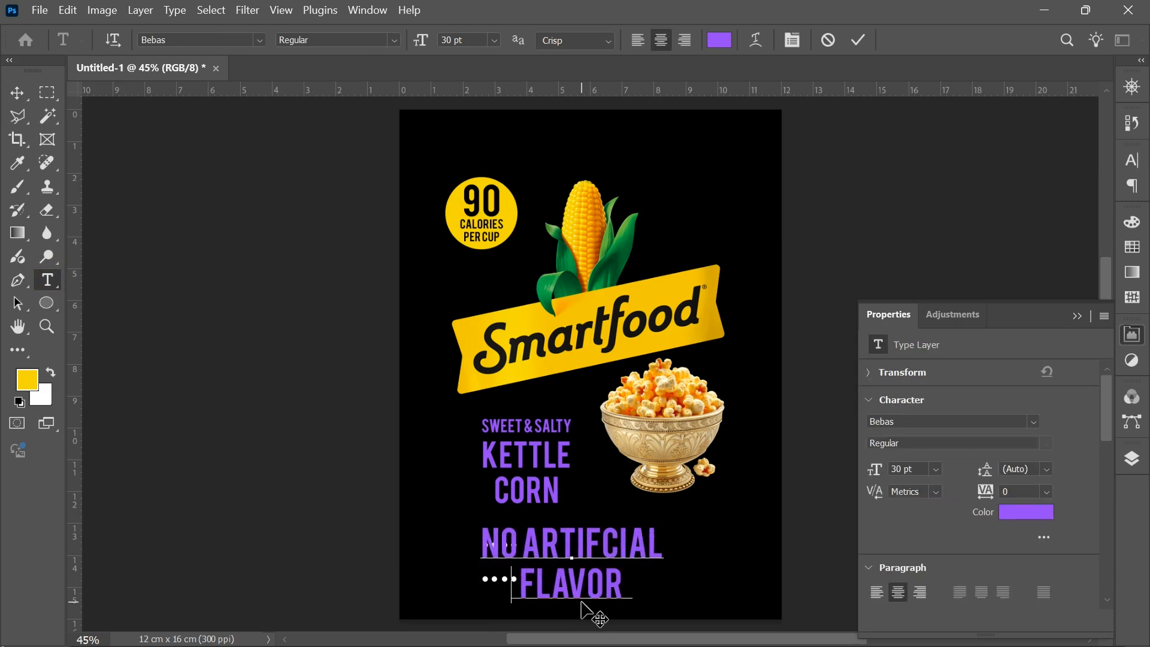
Step: Reduce the flavors text to 11 pt and position it centred between the two rows of white dots
{"action": "key", "text": "ctrl+a"}
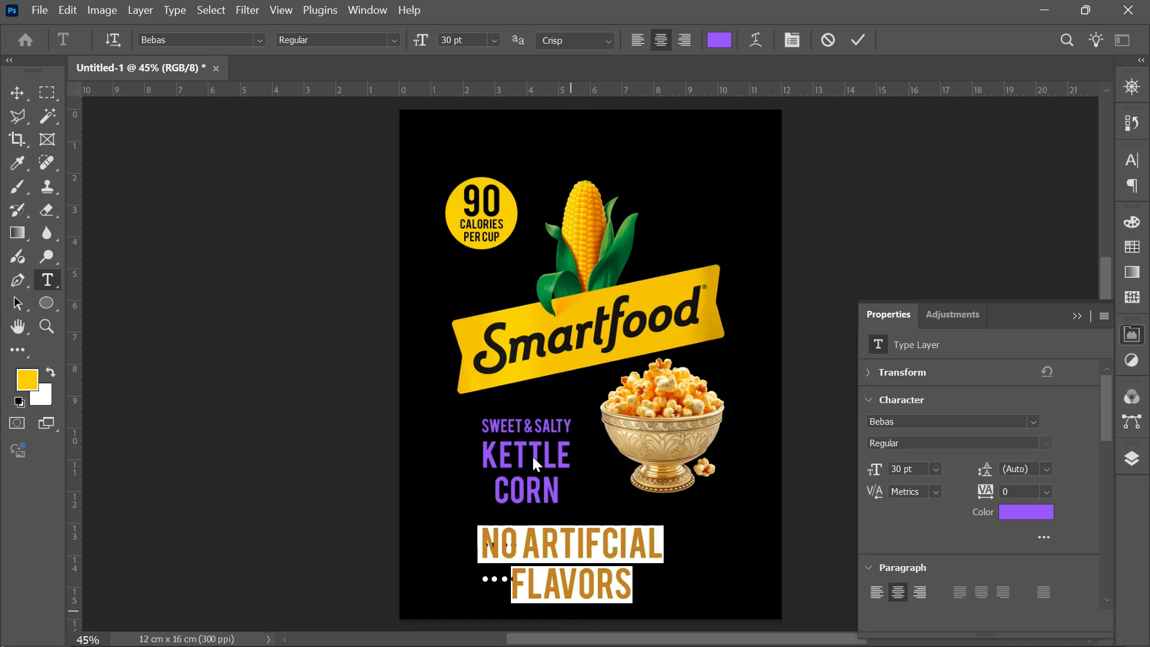
{"action": "mouse_move", "coordinate": [423, 41]}
{"action": "left_mouse_down"}
{"action": "mouse_move", "coordinate": [390, 45]}
{"action": "mouse_move", "coordinate": [401, 45]}
{"action": "left_mouse_up"}
{"action": "key", "text": "ctrl+Return"}
{"action": "key", "text": "v"}
{"action": "left_click_drag", "start_coordinate": [559, 551], "coordinate": [508, 554]}
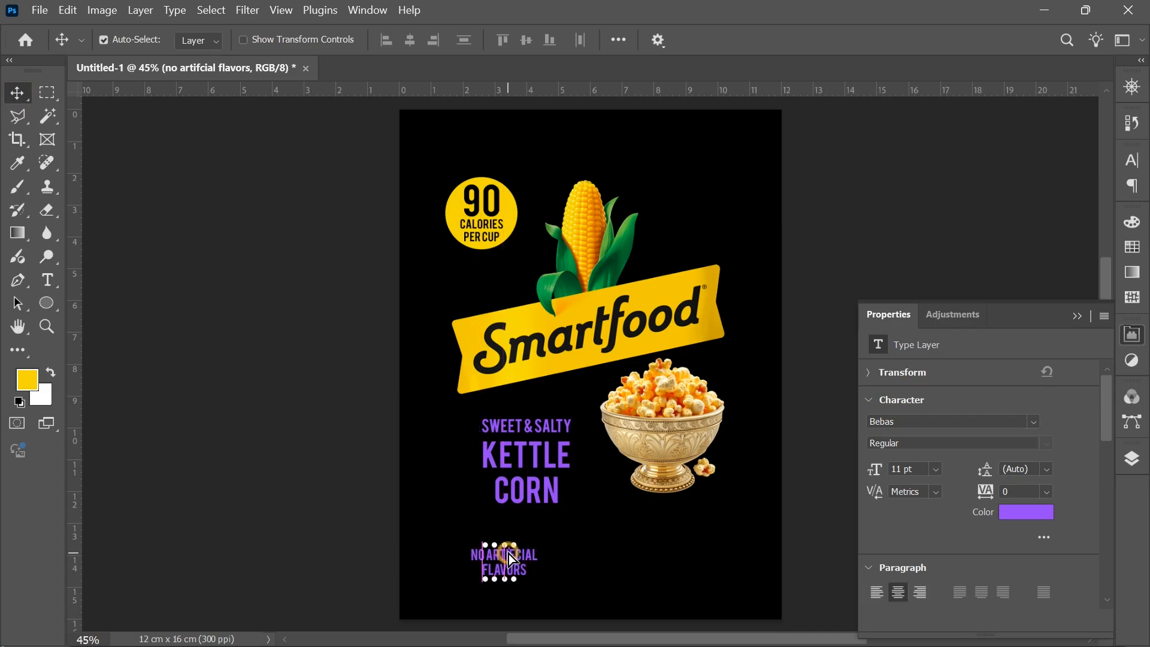
{"action": "left_click", "coordinate": [364, 543]}
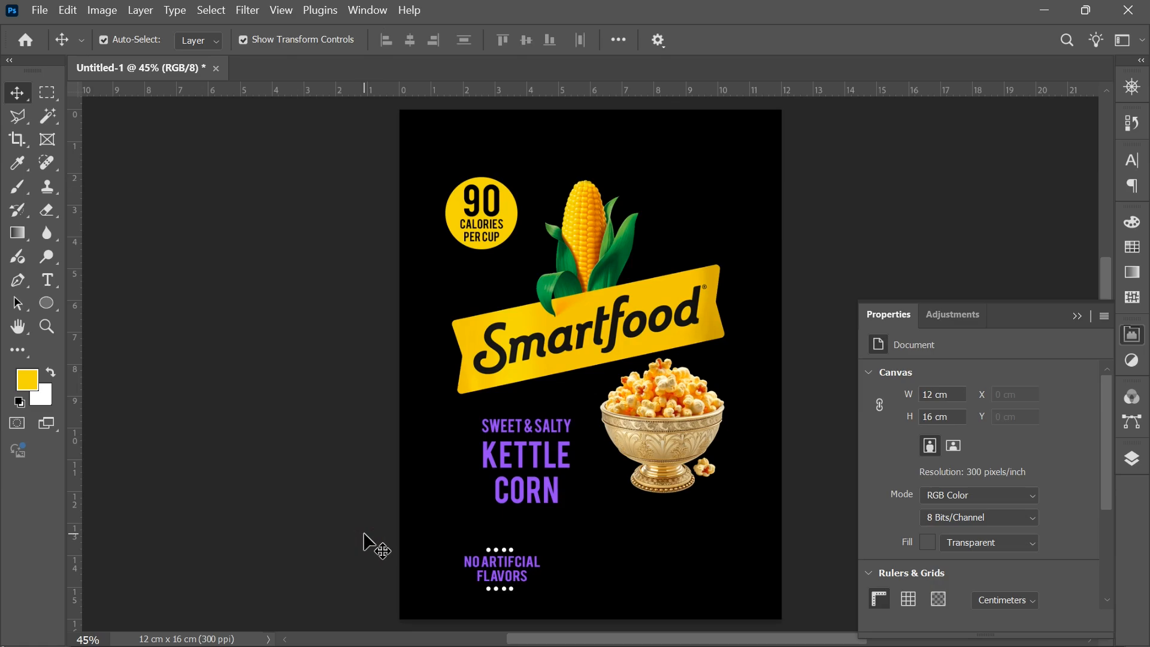
Step: Add a white text reading FLAVORED beneath the popcorn bowl
{"action": "left_click", "coordinate": [53, 281]}
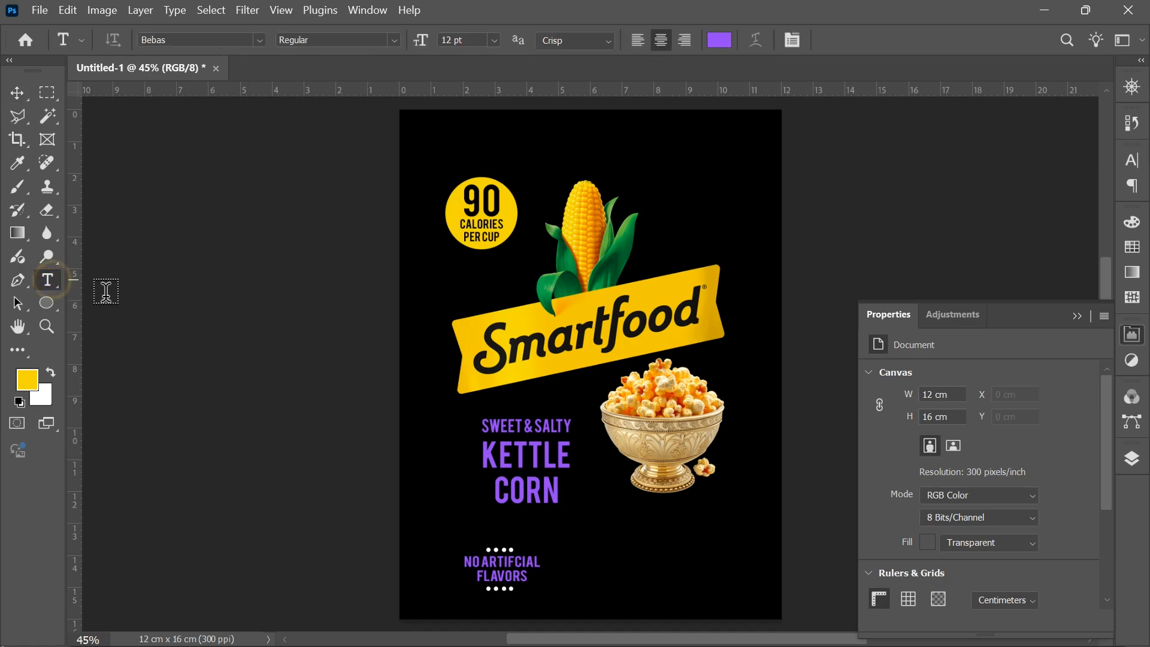
{"action": "left_click", "coordinate": [723, 40]}
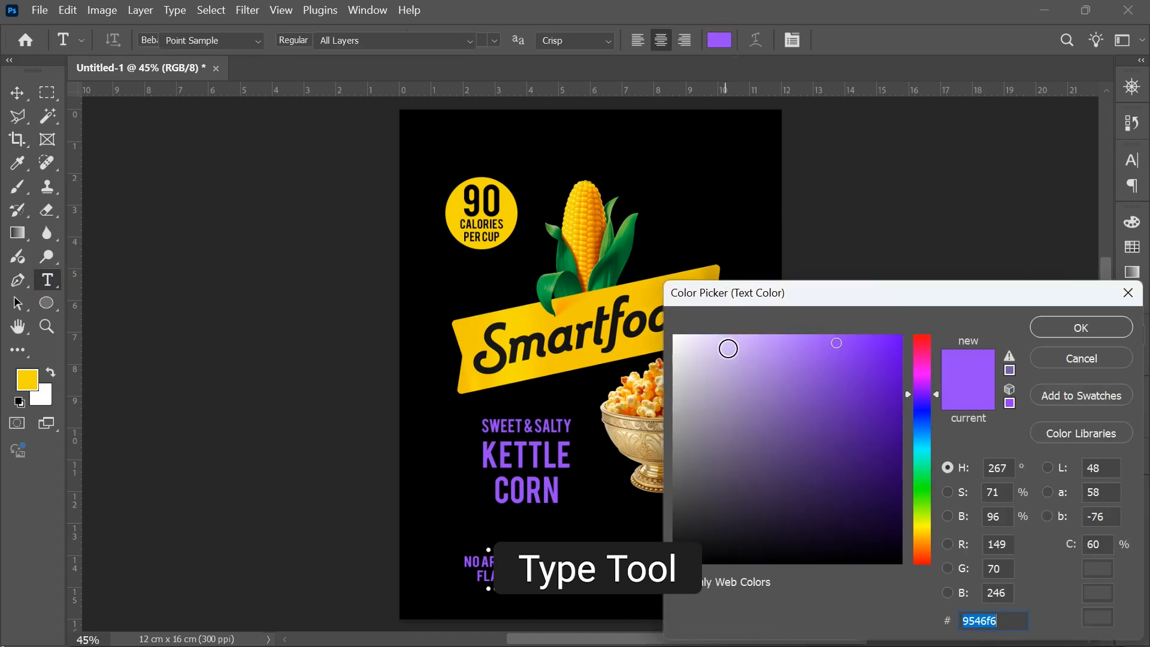
{"action": "left_click", "coordinate": [676, 337]}
{"action": "left_click", "coordinate": [1083, 327]}
{"action": "left_click", "coordinate": [632, 525]}
{"action": "type", "text": "FLA"}
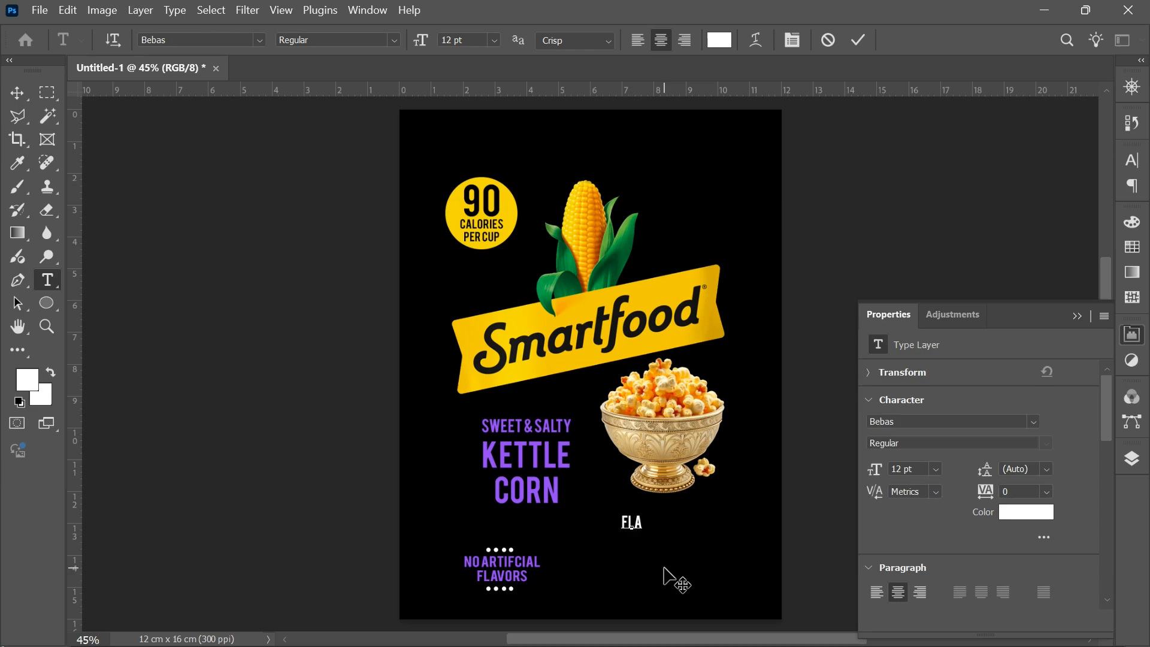
{"action": "type", "text": "VORED"}
Step: Enlarge the FLAVORED text to 18 pt and centre it just under the popcorn bowl
{"action": "key", "text": "ctrl+a"}
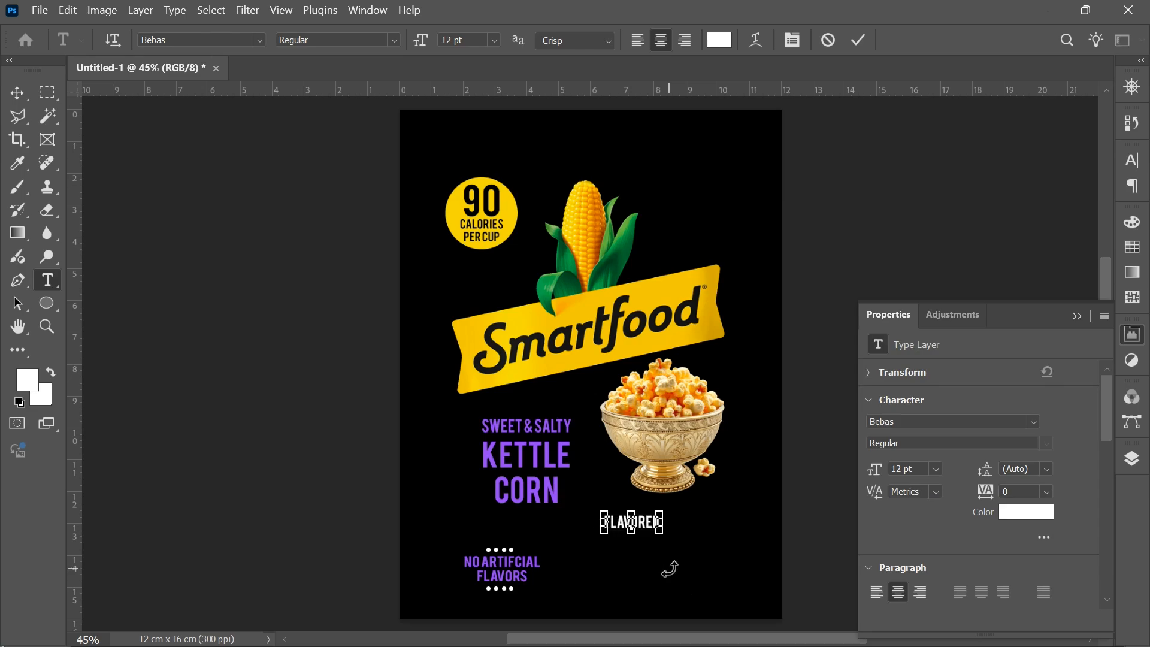
{"action": "left_click_drag", "start_coordinate": [415, 49], "coordinate": [422, 49]}
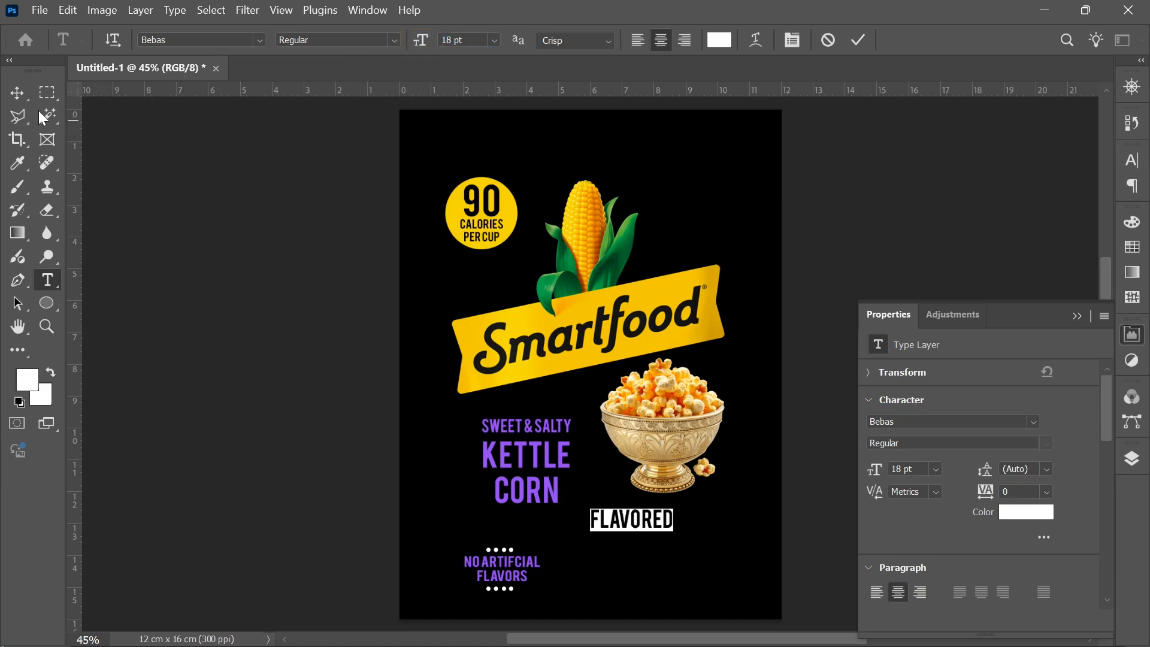
{"action": "left_click", "coordinate": [17, 96]}
{"action": "left_click_drag", "start_coordinate": [649, 520], "coordinate": [686, 516]}
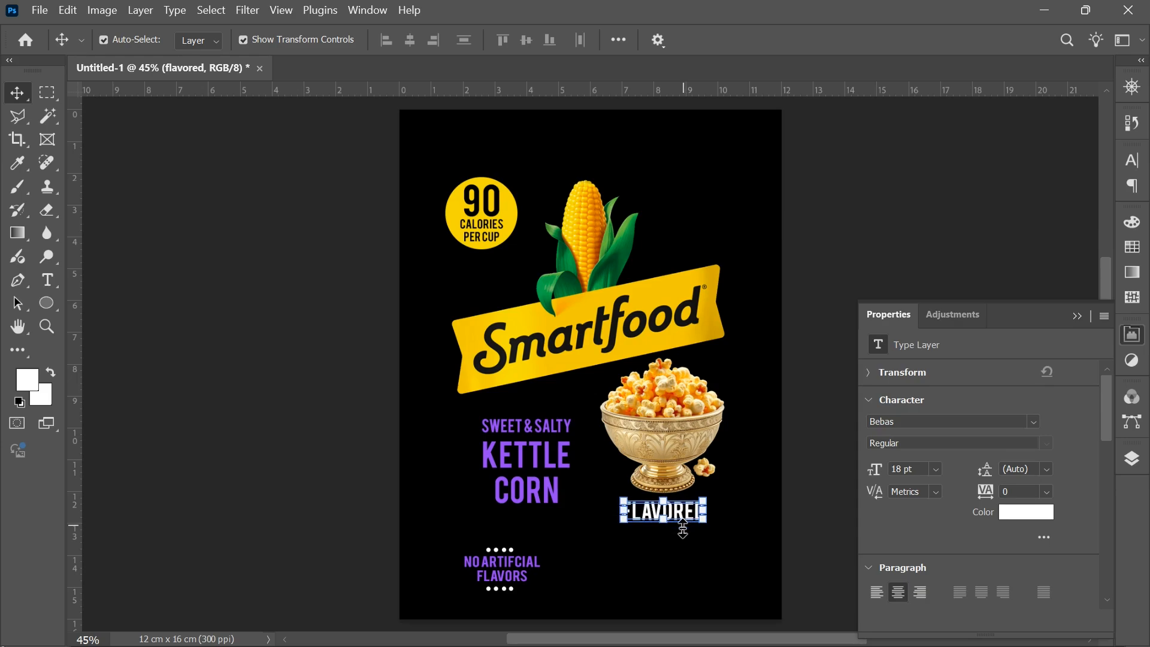
{"action": "left_click", "coordinate": [654, 566]}
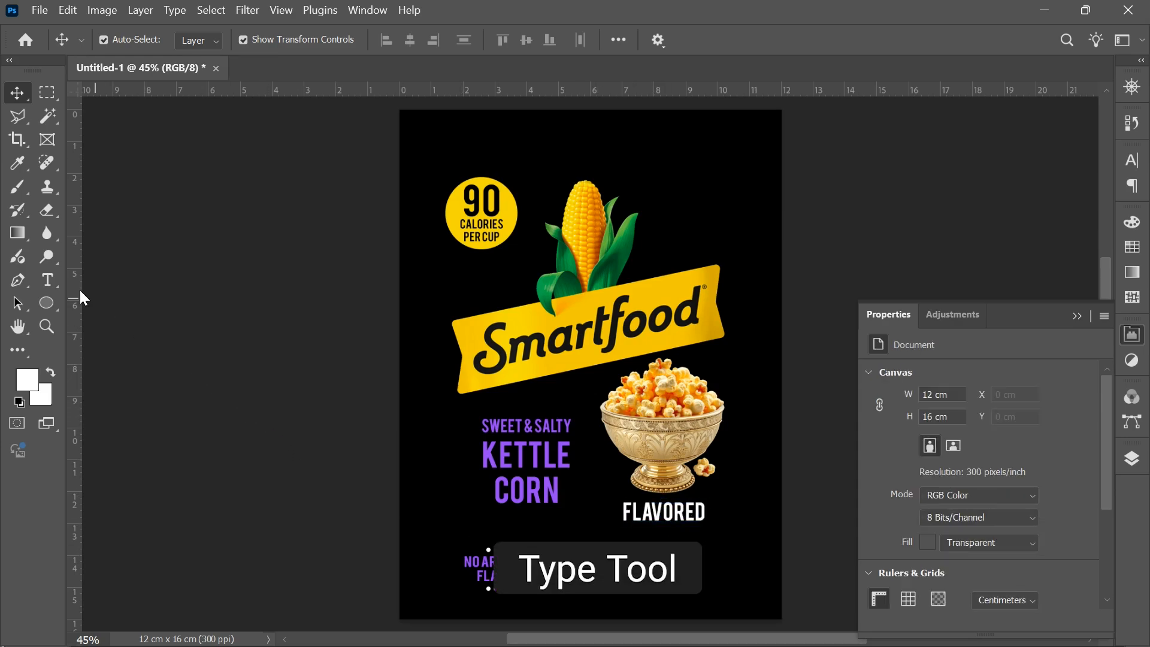
Step: Add a left-aligned 8 pt Lorem ipsum paragraph in a text box below FLAVORED, and scale it down slightly
{"action": "left_click", "coordinate": [42, 280]}
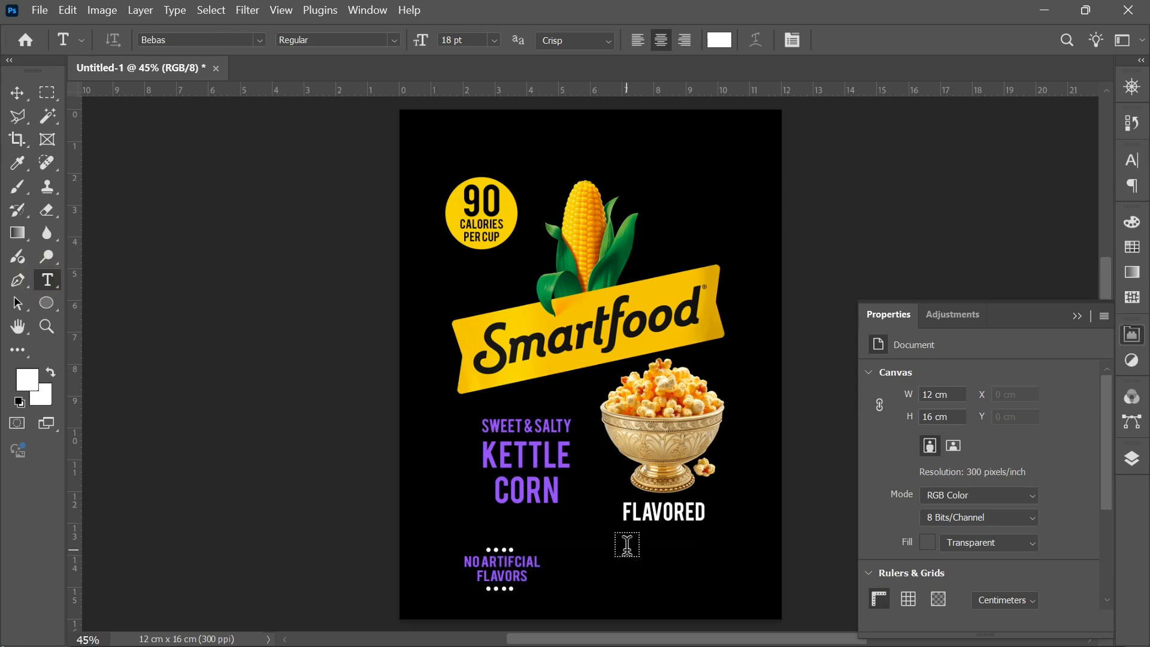
{"action": "left_click_drag", "start_coordinate": [624, 548], "coordinate": [732, 591]}
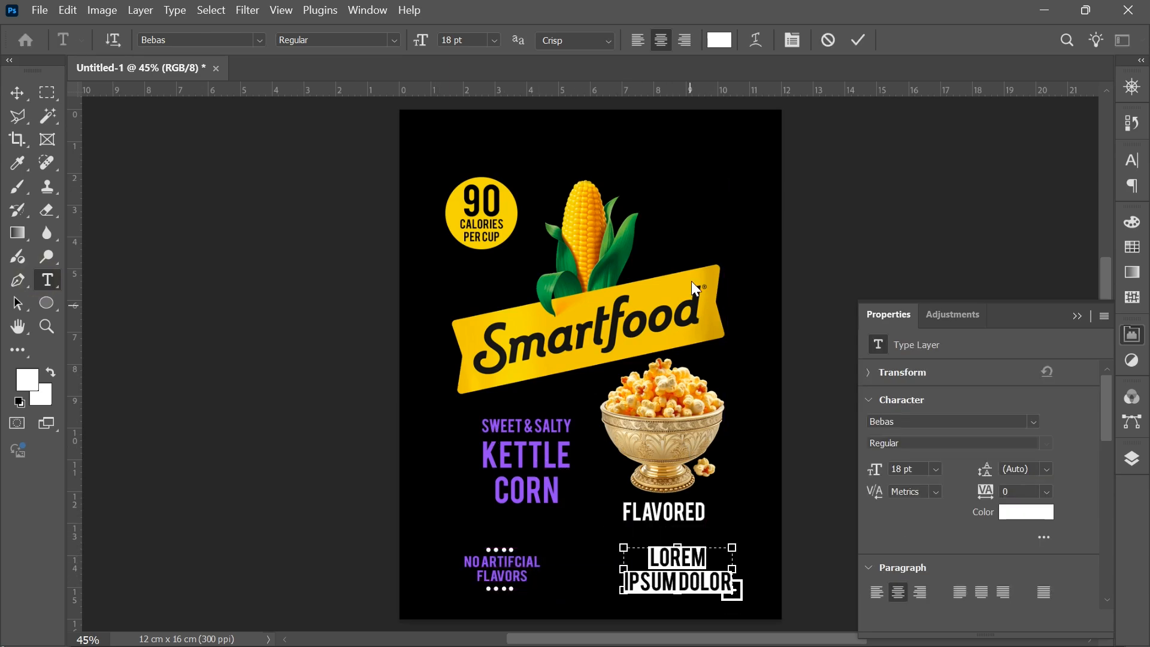
{"action": "left_click_drag", "start_coordinate": [422, 41], "coordinate": [413, 42]}
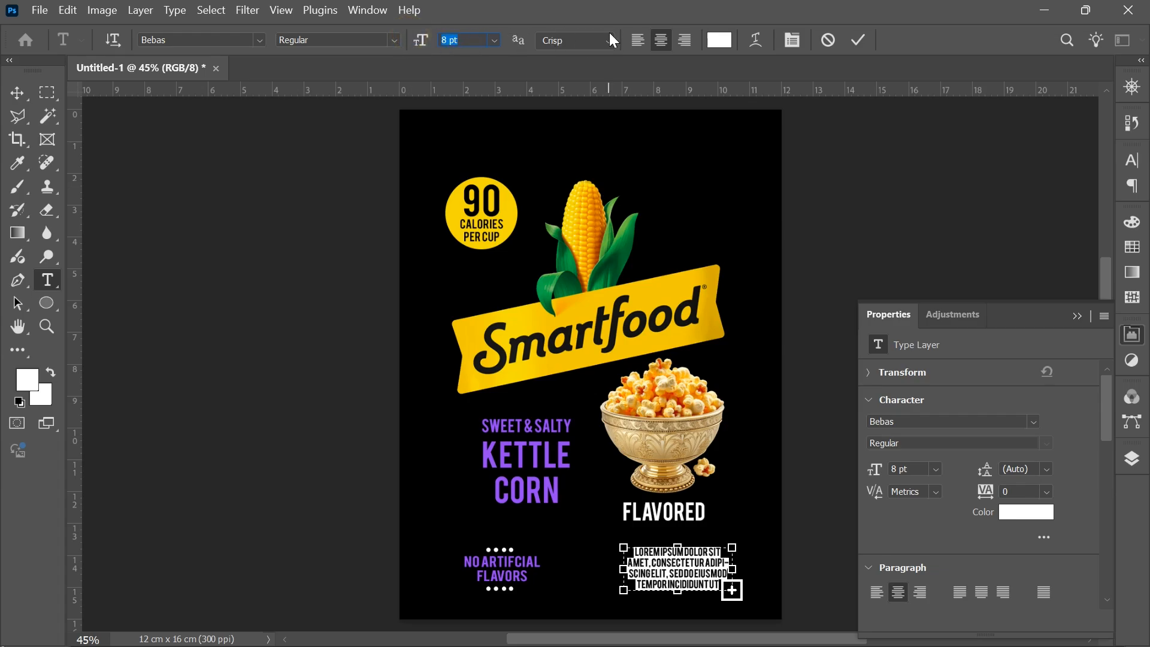
{"action": "left_click", "coordinate": [636, 39]}
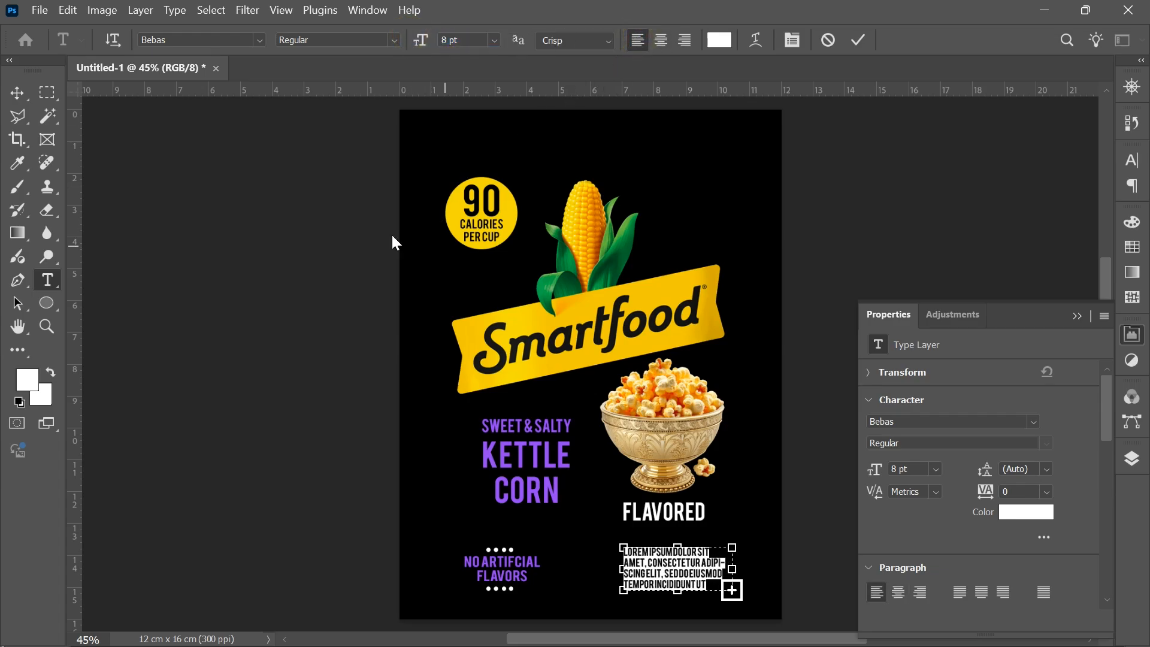
{"action": "left_click", "coordinate": [16, 93]}
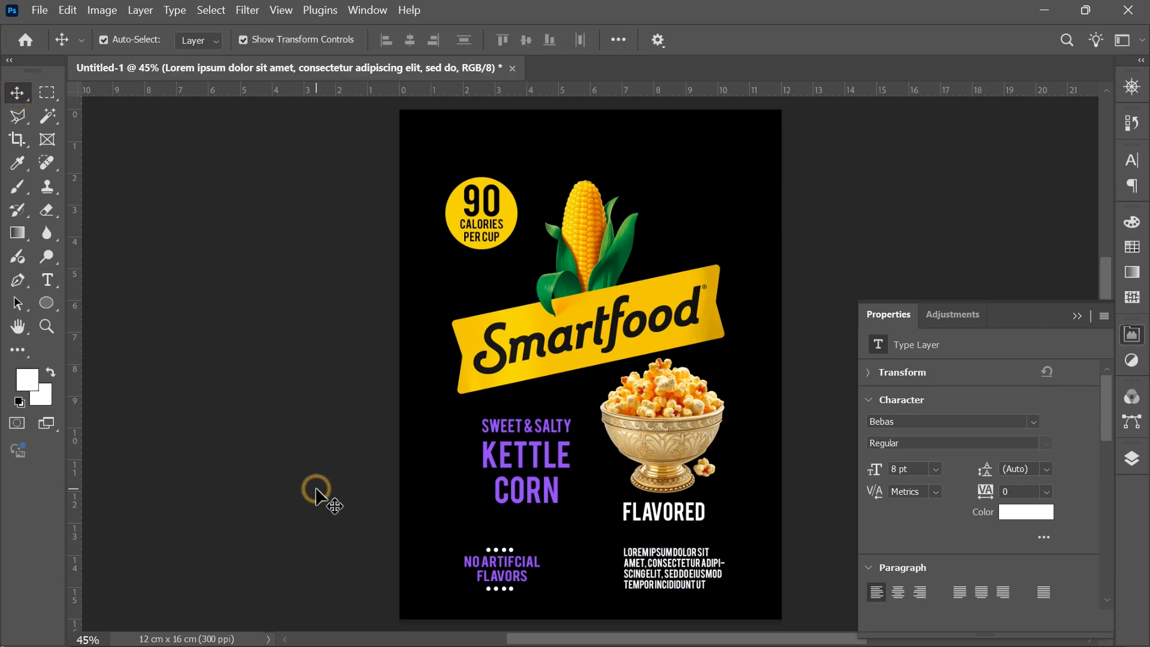
{"action": "left_click", "coordinate": [334, 503]}
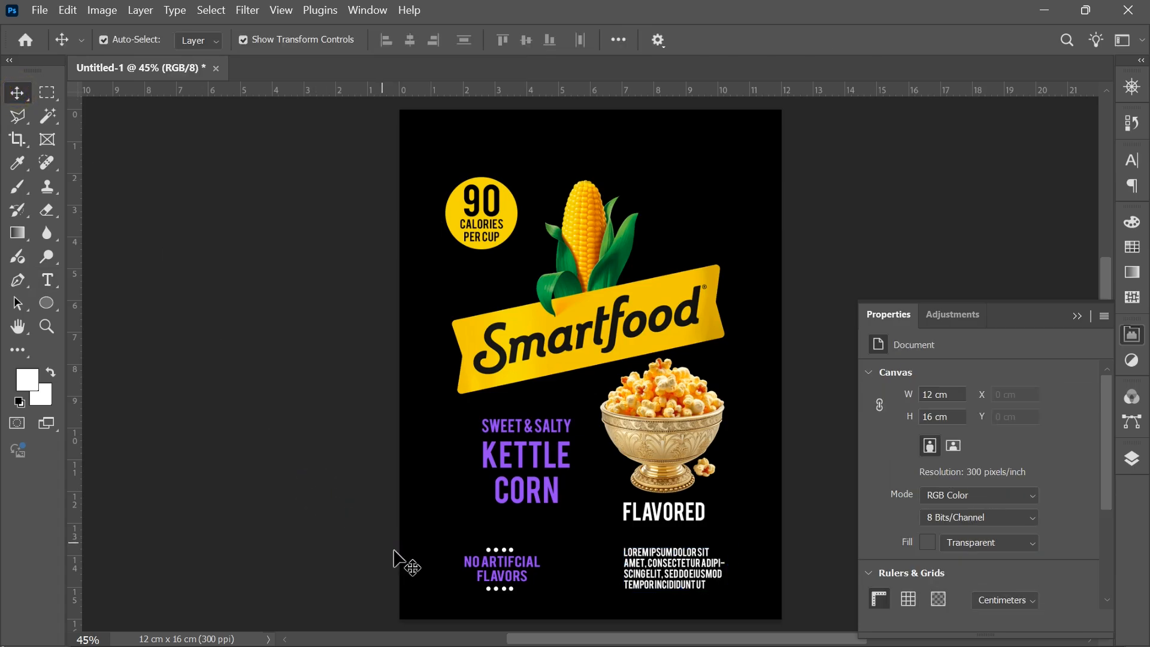
{"action": "left_click", "coordinate": [668, 576]}
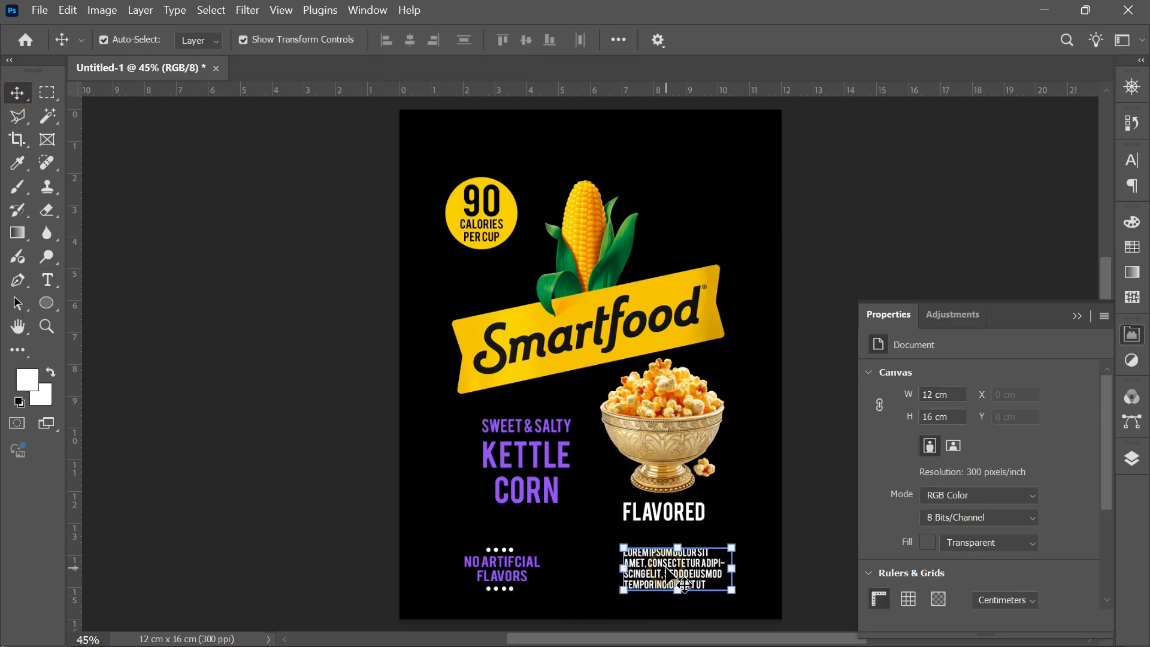
{"action": "left_click", "coordinate": [799, 547]}
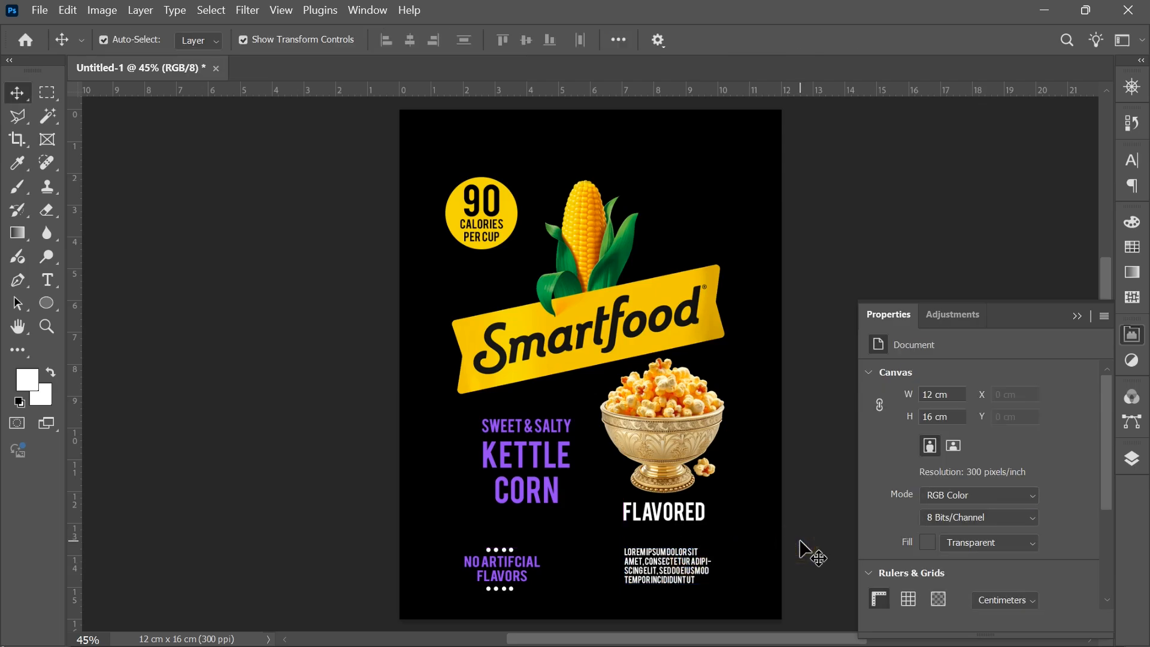
Step: Open popcorn02.png, bring its popcorn pieces into the package design, and enlarge them to about 132% over the logo area
{"action": "key", "text": "ctrl+o"}
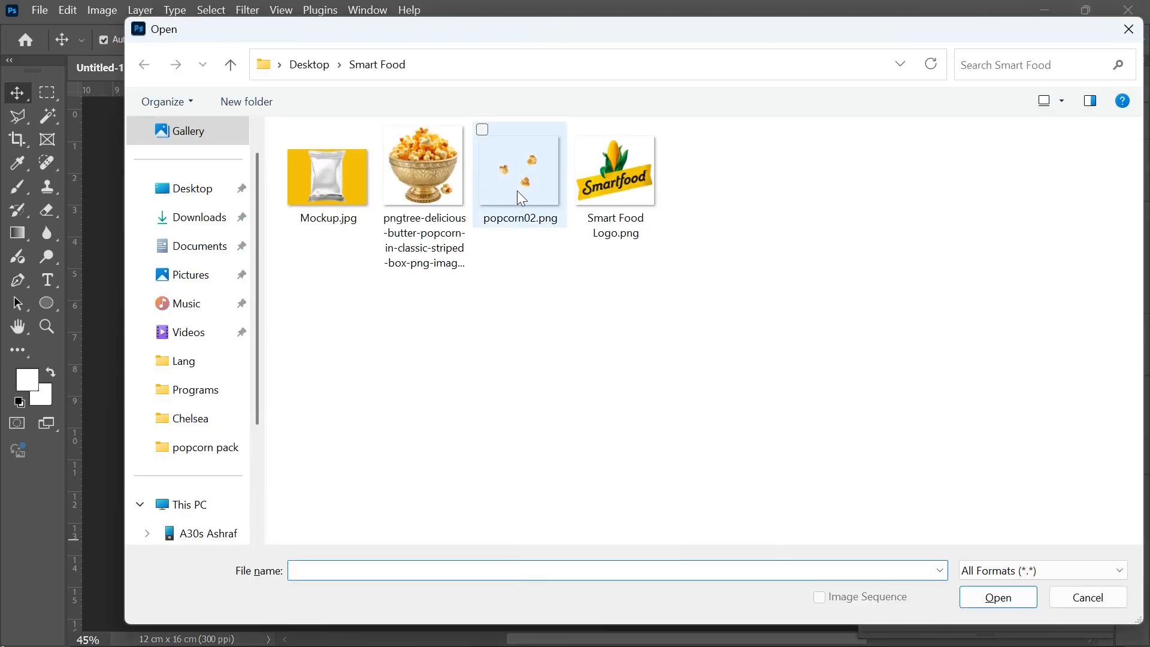
{"action": "double_click", "coordinate": [517, 183]}
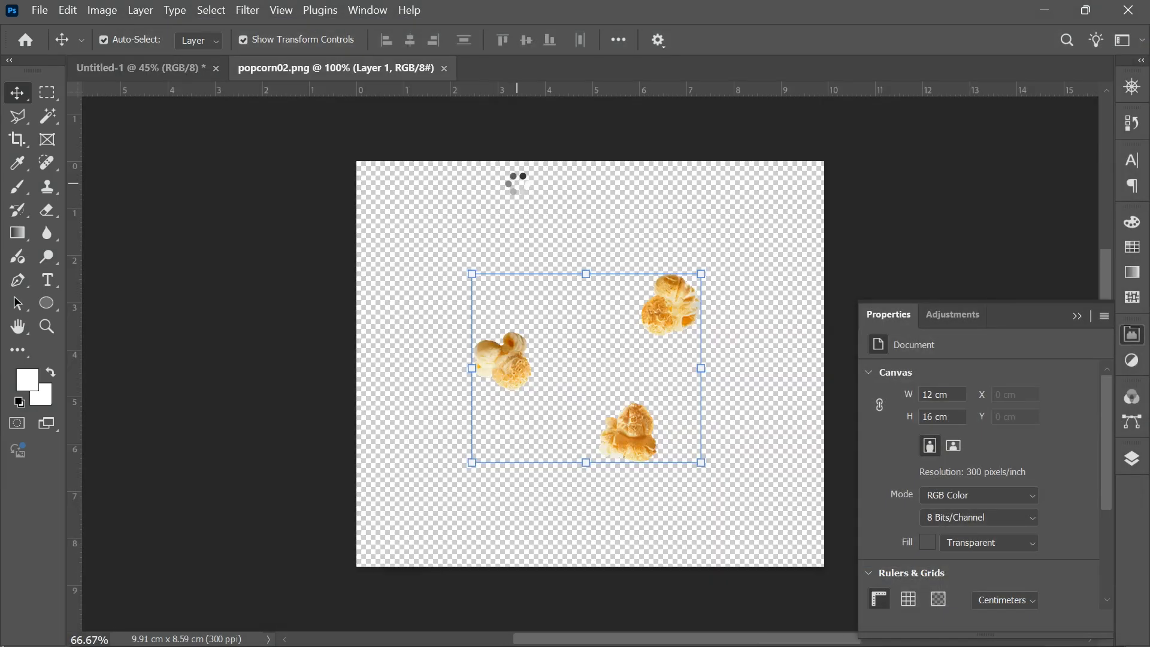
{"action": "left_click_drag", "start_coordinate": [670, 306], "coordinate": [375, 211]}
{"action": "left_click_drag", "start_coordinate": [711, 200], "coordinate": [677, 267]}
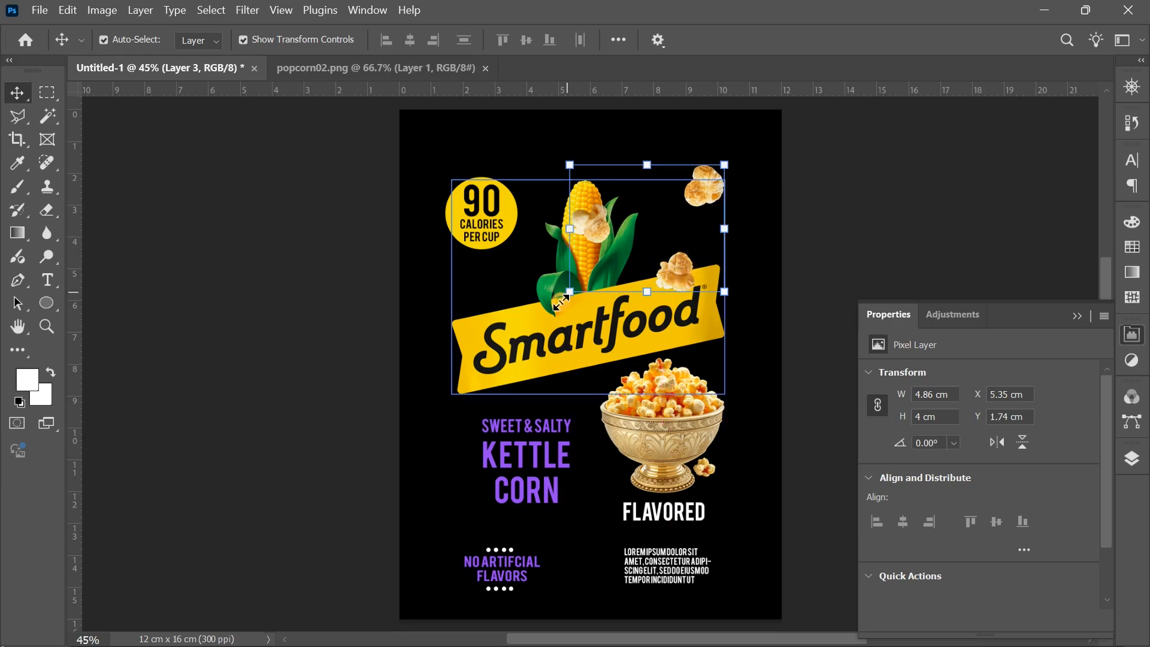
{"action": "left_click_drag", "start_coordinate": [561, 303], "coordinate": [513, 342]}
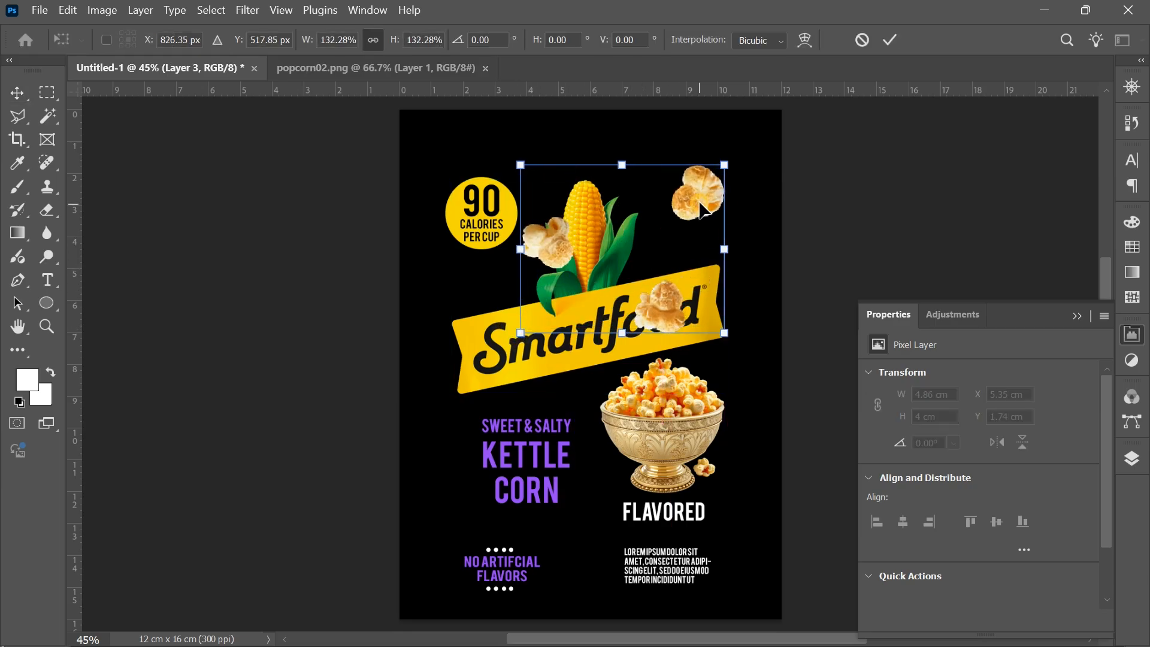
{"action": "left_click_drag", "start_coordinate": [702, 210], "coordinate": [709, 202]}
{"action": "key", "text": "Return"}
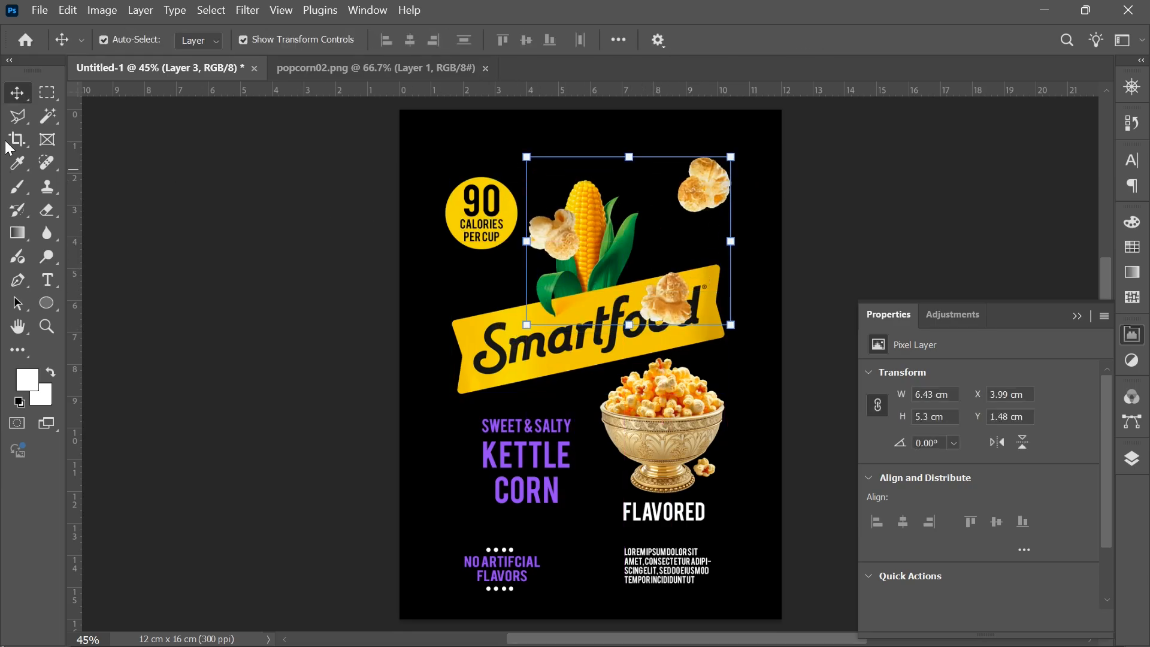
Step: Select the popcorn piece overlapping the corn cob with a rectangular marquee, move it above the calorie badge, and deselect
{"action": "left_click", "coordinate": [46, 92]}
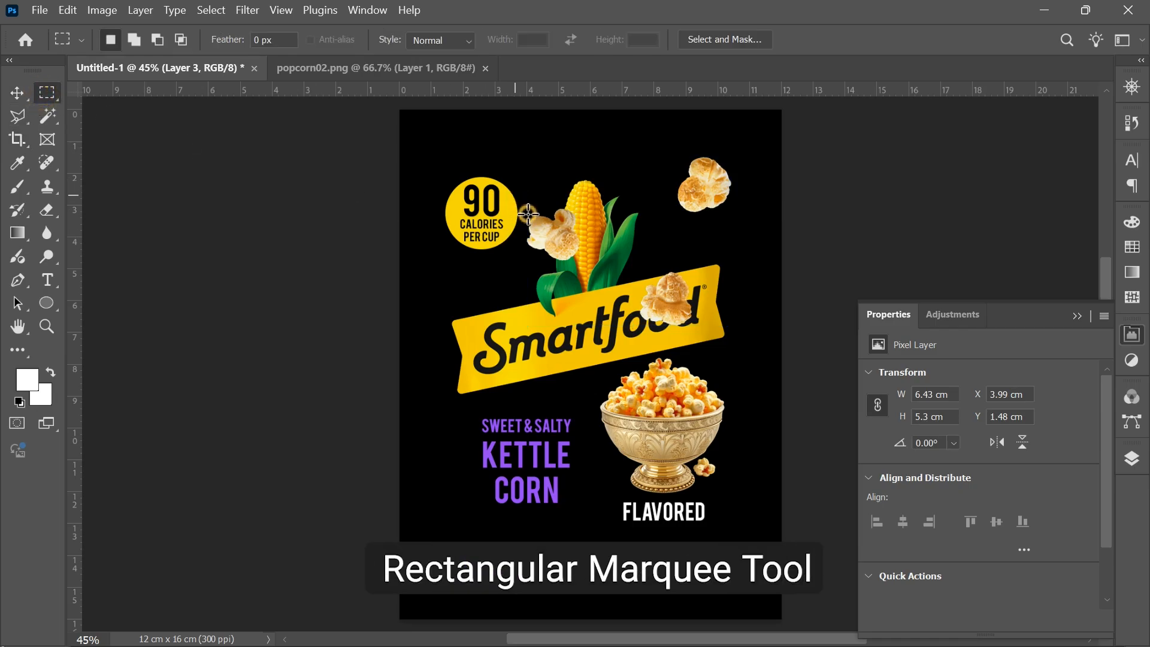
{"action": "left_click_drag", "start_coordinate": [516, 195], "coordinate": [600, 274]}
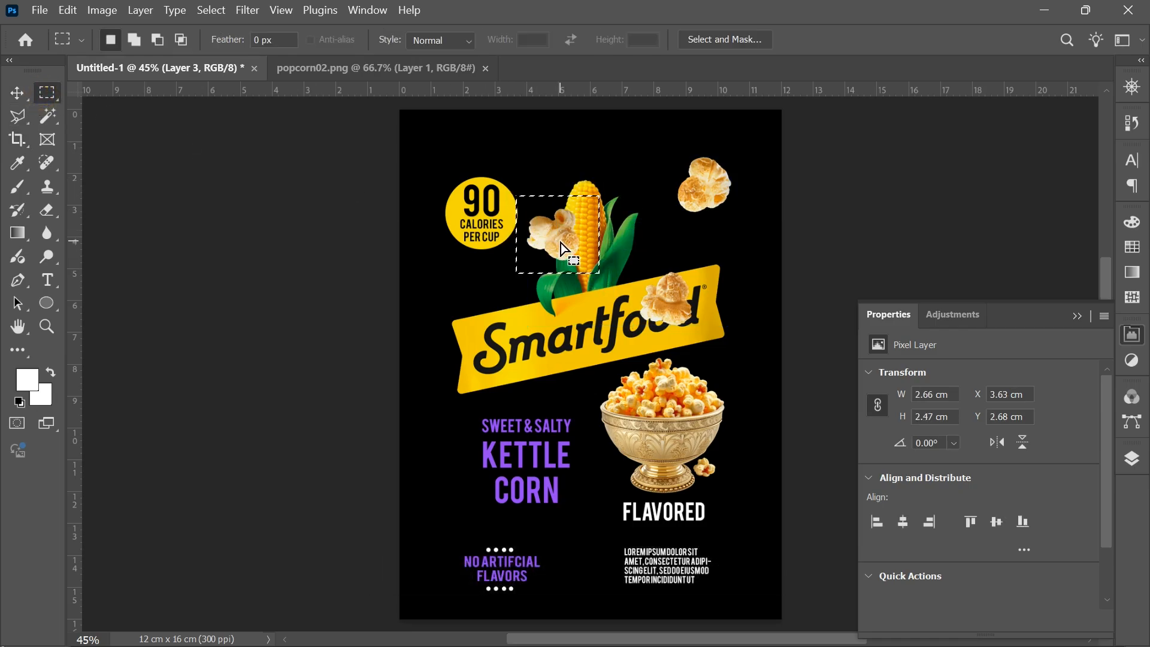
{"action": "key", "text": "v"}
{"action": "left_click_drag", "start_coordinate": [560, 237], "coordinate": [525, 157]}
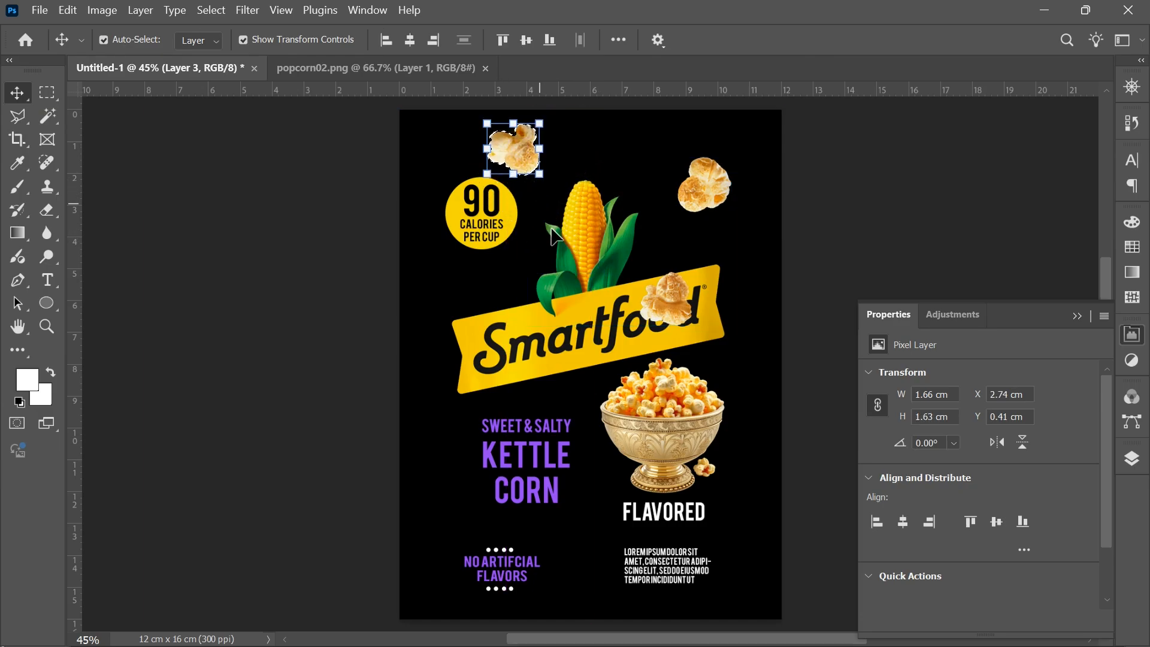
{"action": "key", "text": "ctrl+d"}
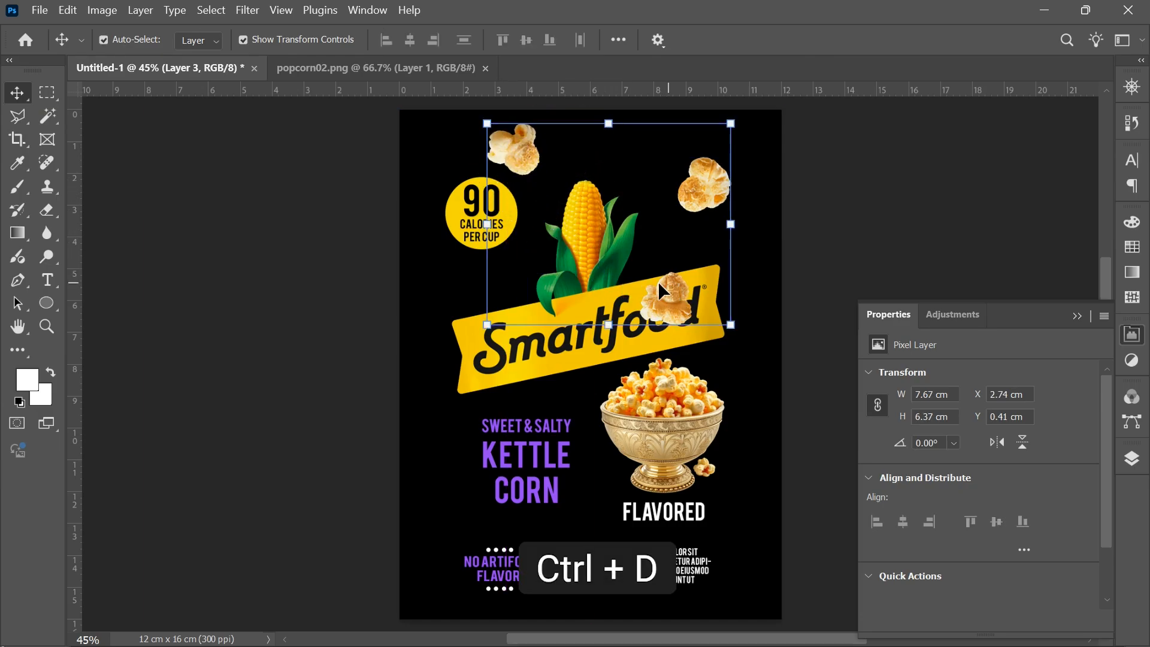
Step: Select the popcorn piece covering the Smartfood banner with a rectangular marquee and move it to the left of KETTLE CORN
{"action": "left_click", "coordinate": [47, 91]}
{"action": "left_click_drag", "start_coordinate": [625, 263], "coordinate": [711, 344]}
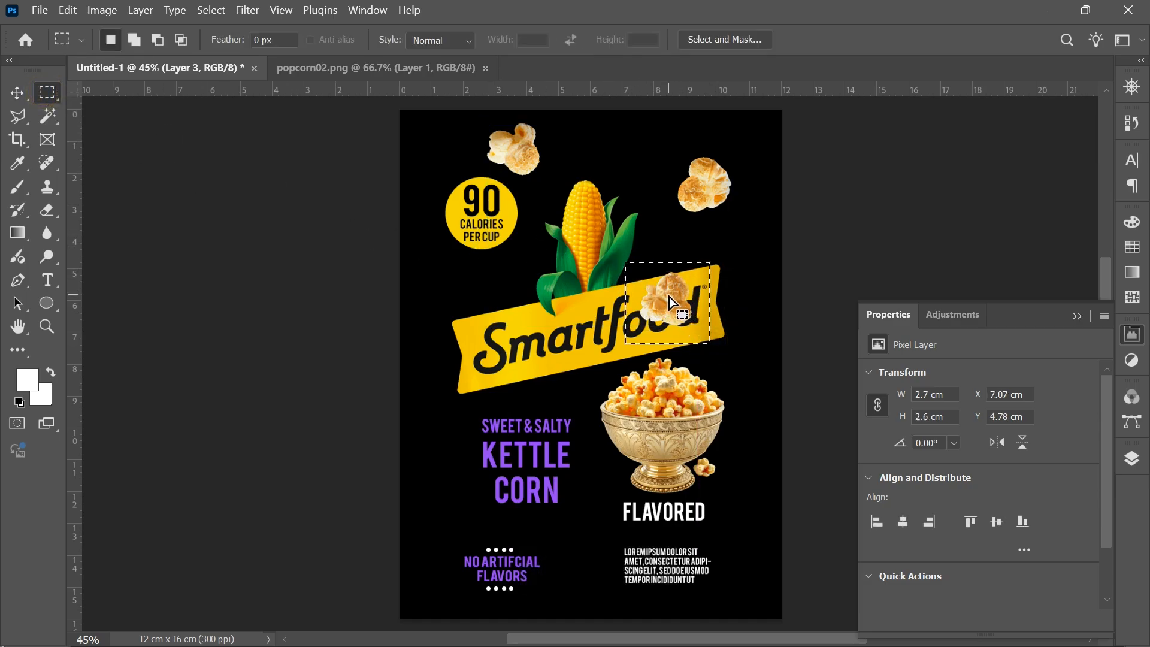
{"action": "key", "text": "v"}
{"action": "left_click_drag", "start_coordinate": [667, 291], "coordinate": [433, 467]}
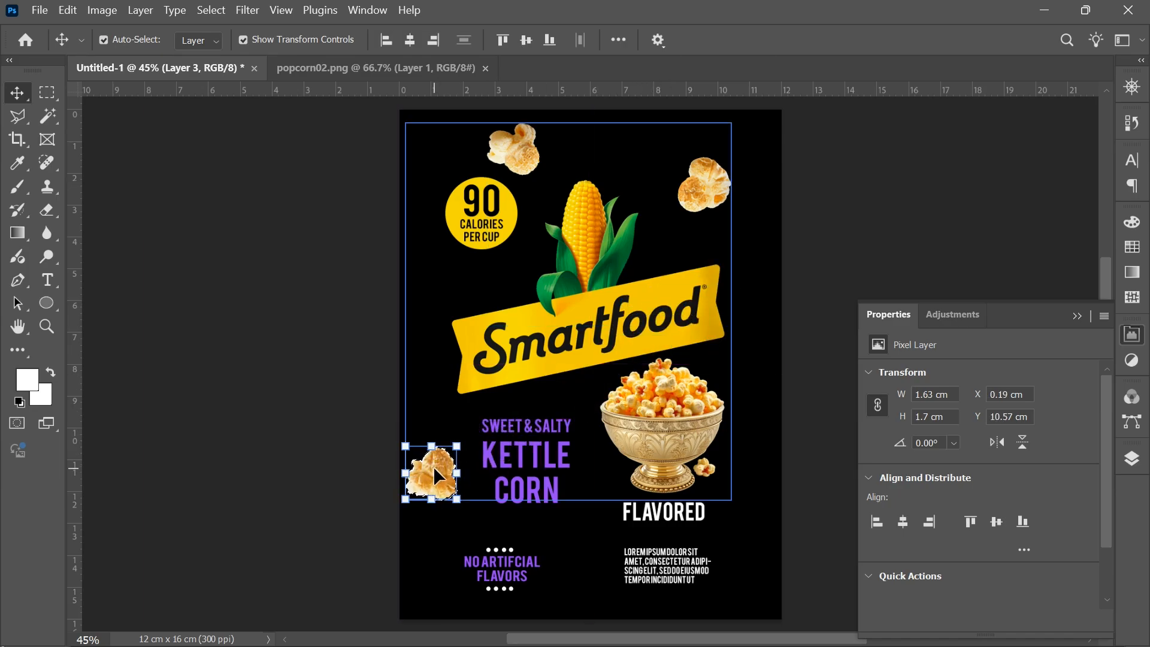
Step: Duplicate the popcorn piece between the two lower texts and at the package's right edge, rotating the copies differently, and deselect
{"action": "left_click_drag", "start_coordinate": [433, 466], "coordinate": [518, 583]}
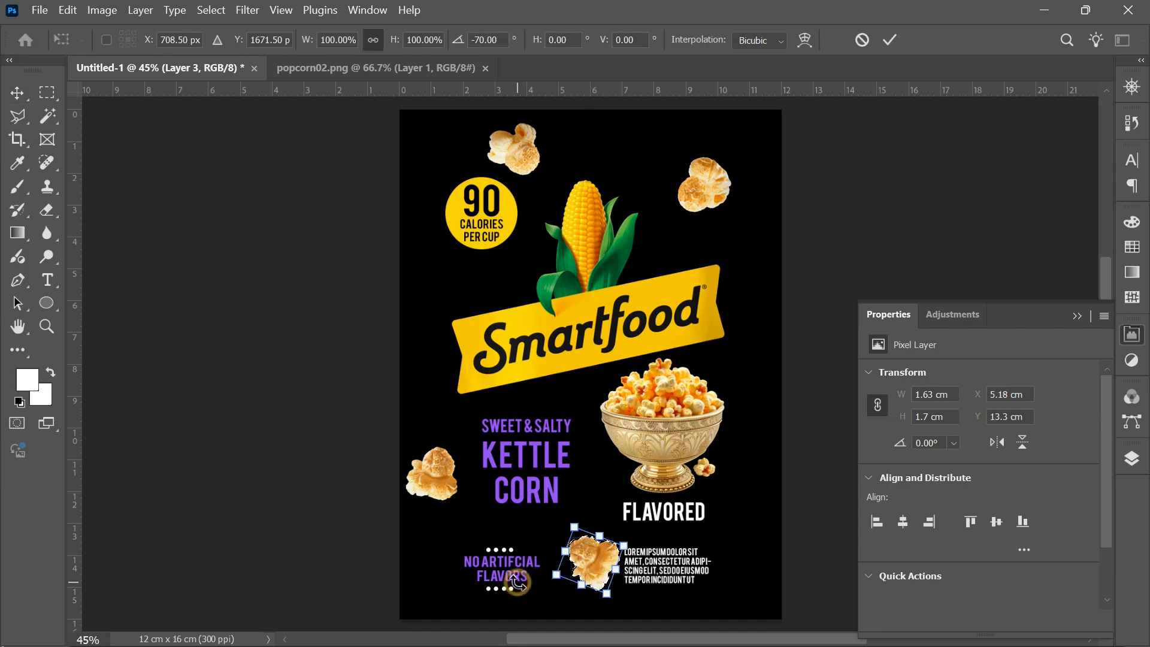
{"action": "left_click_drag", "start_coordinate": [602, 571], "coordinate": [759, 497]}
{"action": "key", "text": "Return"}
{"action": "key", "text": "ctrl+t"}
{"action": "left_click_drag", "start_coordinate": [728, 570], "coordinate": [794, 570]}
{"action": "left_click_drag", "start_coordinate": [763, 493], "coordinate": [772, 487]}
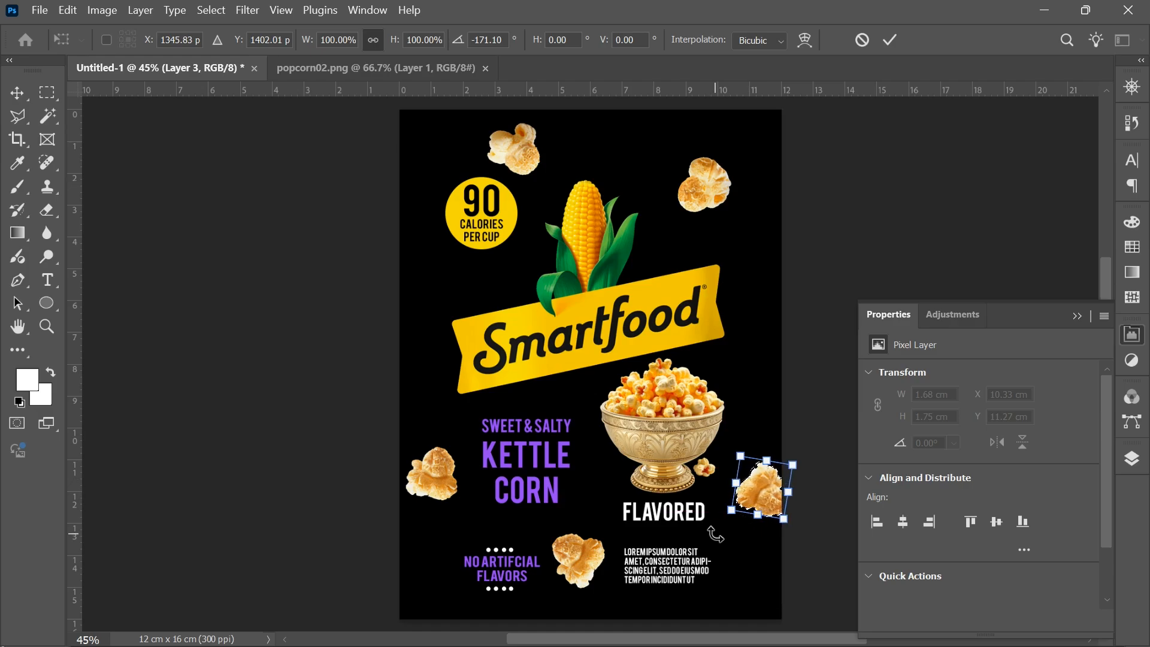
{"action": "key", "text": "Return"}
{"action": "left_click", "coordinate": [827, 574]}
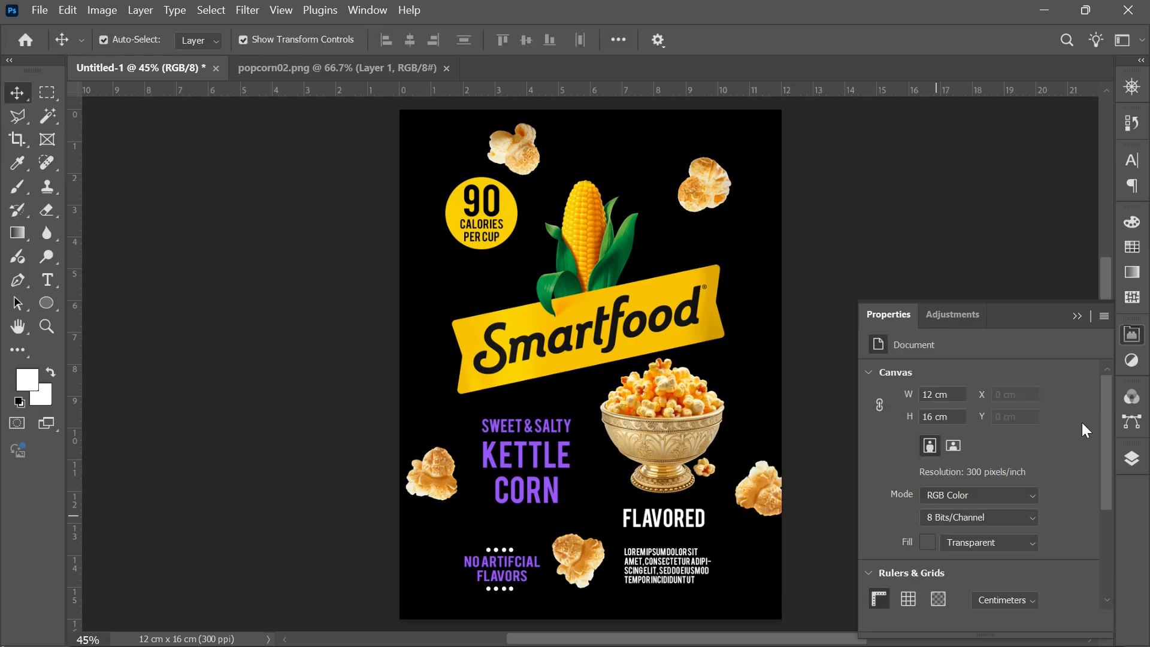
Step: Close the popcorn02.png document and open Mockup.jpg
{"action": "left_click", "coordinate": [1134, 337]}
{"action": "key", "text": "ctrl+w"}
{"action": "key", "text": "ctrl+o"}
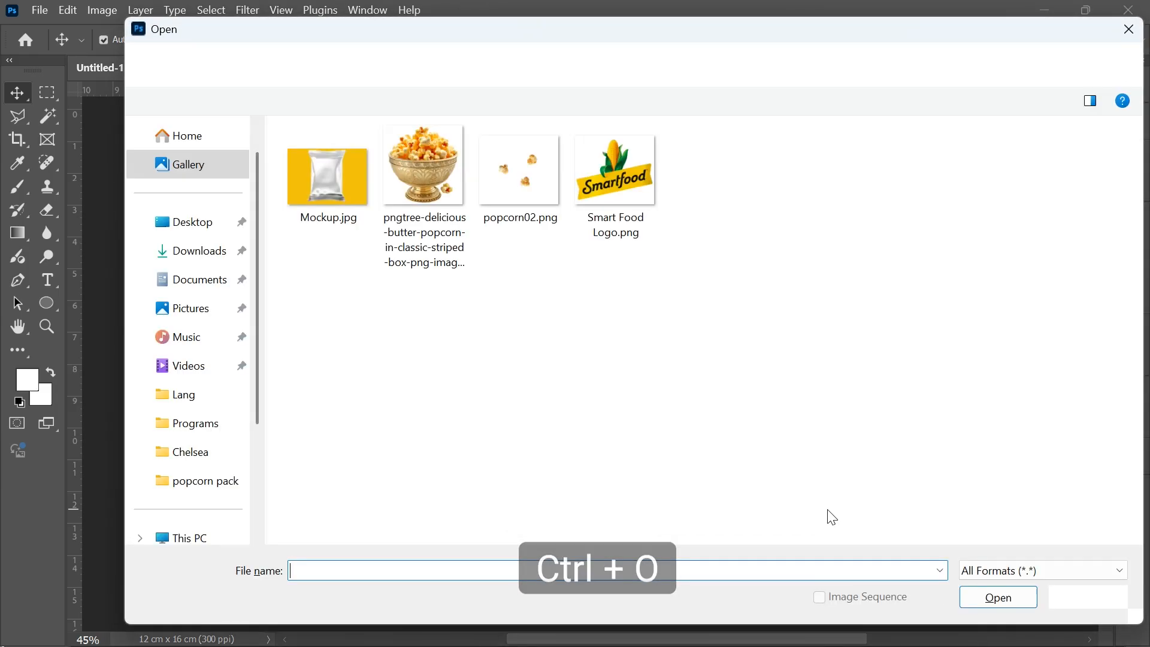
{"action": "double_click", "coordinate": [335, 179]}
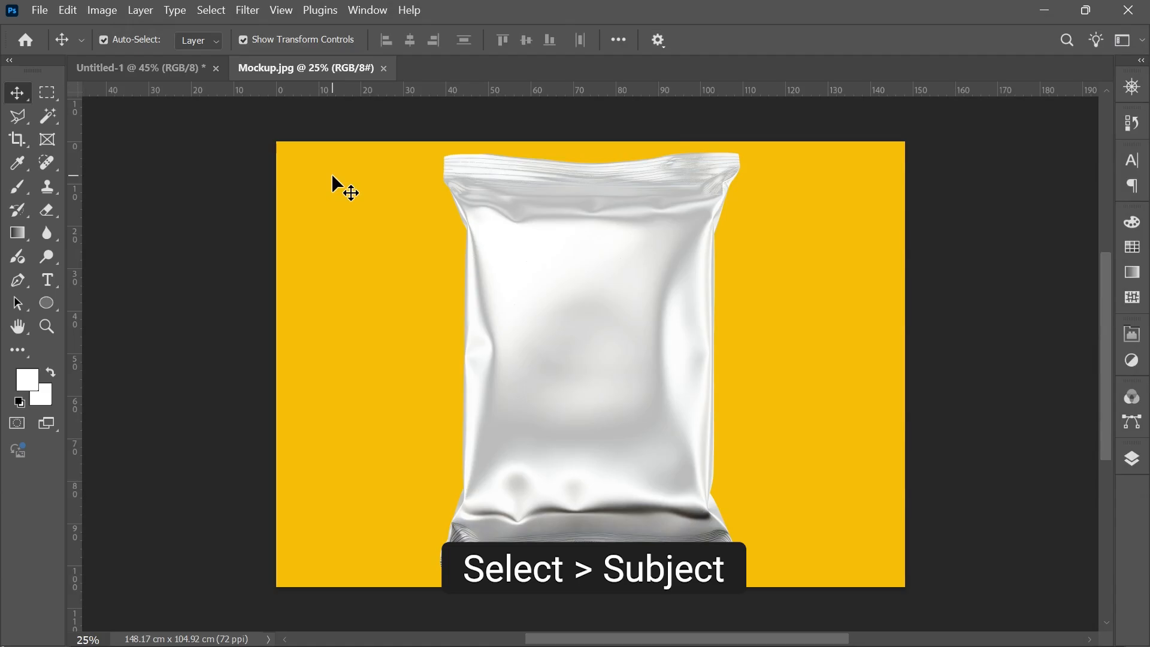
Step: Select the silver bag as the subject of the mockup and copy it to a new layer
{"action": "left_click", "coordinate": [212, 10]}
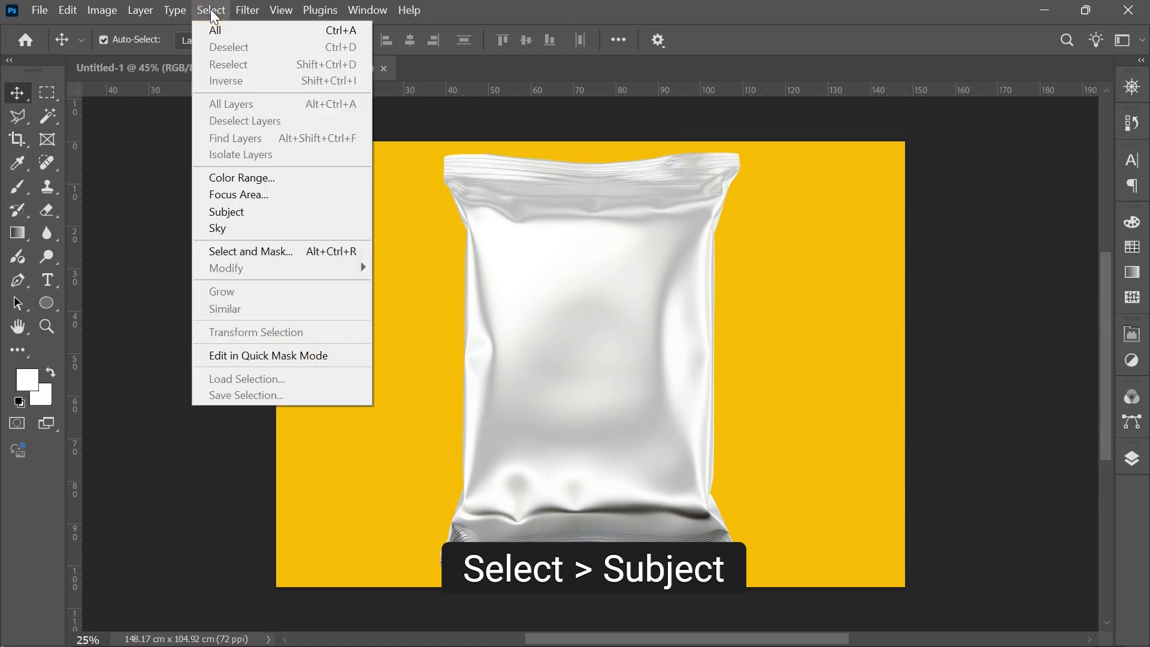
{"action": "left_click", "coordinate": [226, 212]}
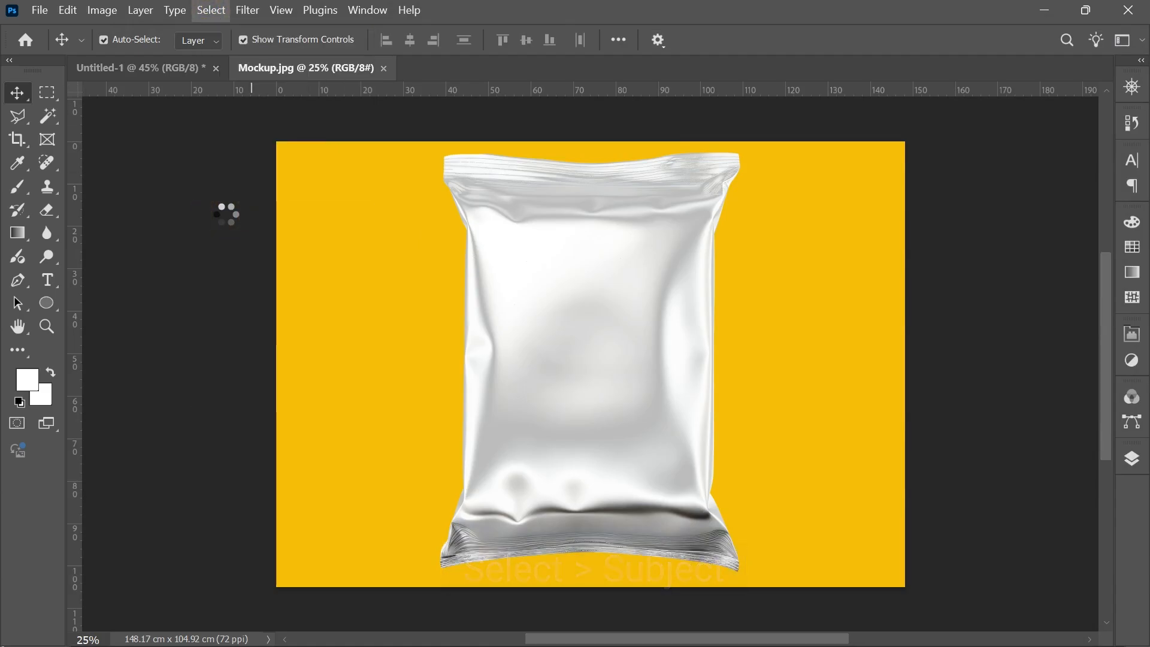
{"action": "left_click", "coordinate": [1131, 466]}
{"action": "key", "text": "ctrl+j"}
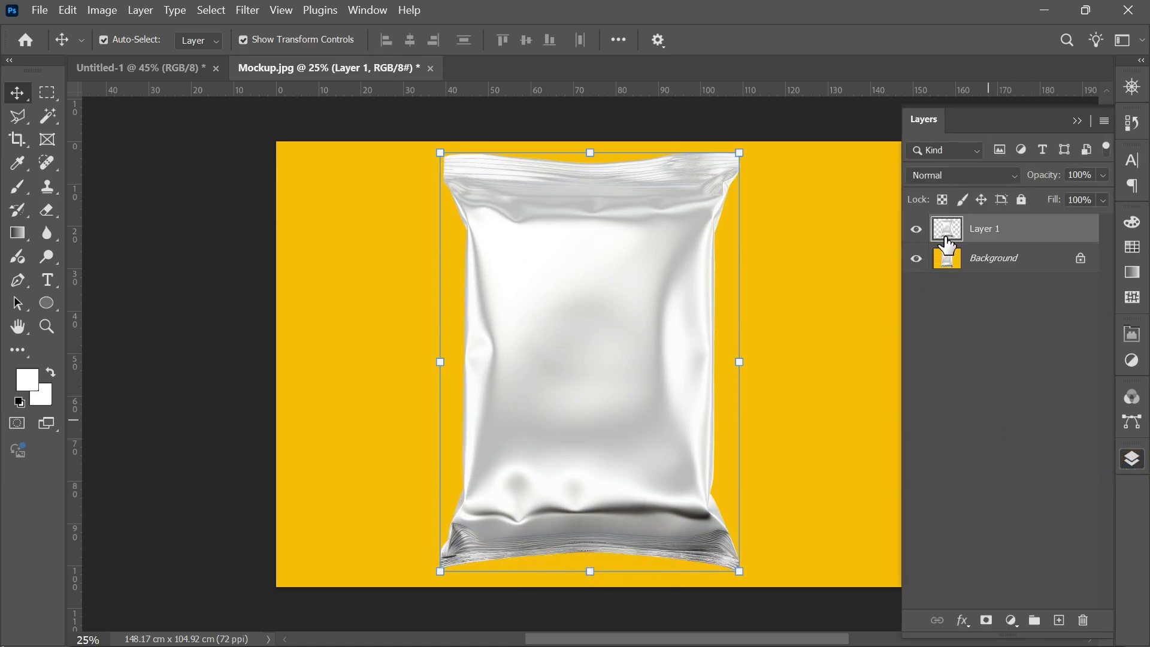
Step: Merge the Untitled-1 package design into a single layer and bring it into the Mockup.jpg document
{"action": "left_click", "coordinate": [177, 70]}
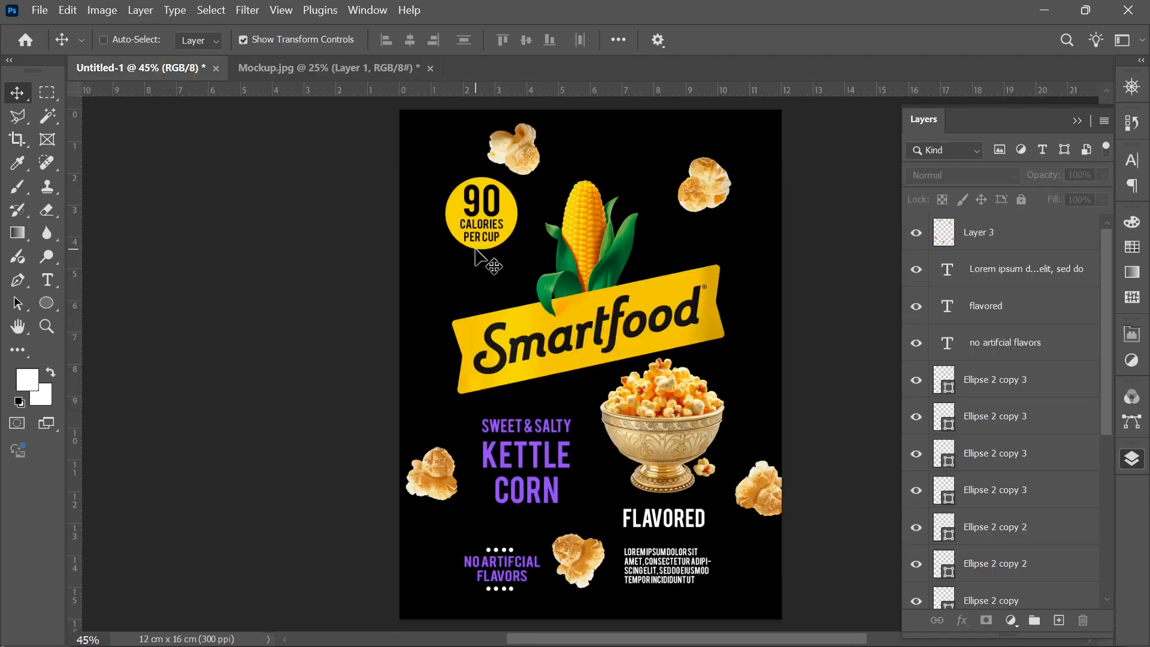
{"action": "key", "text": "ctrl+e"}
{"action": "left_click_drag", "start_coordinate": [561, 214], "coordinate": [542, 255]}
Step: Stretch the package design to cover the whole silver bag and clip it to the bag's layer
{"action": "left_click_drag", "start_coordinate": [664, 457], "coordinate": [718, 567]}
{"action": "left_click_drag", "start_coordinate": [592, 555], "coordinate": [592, 571]}
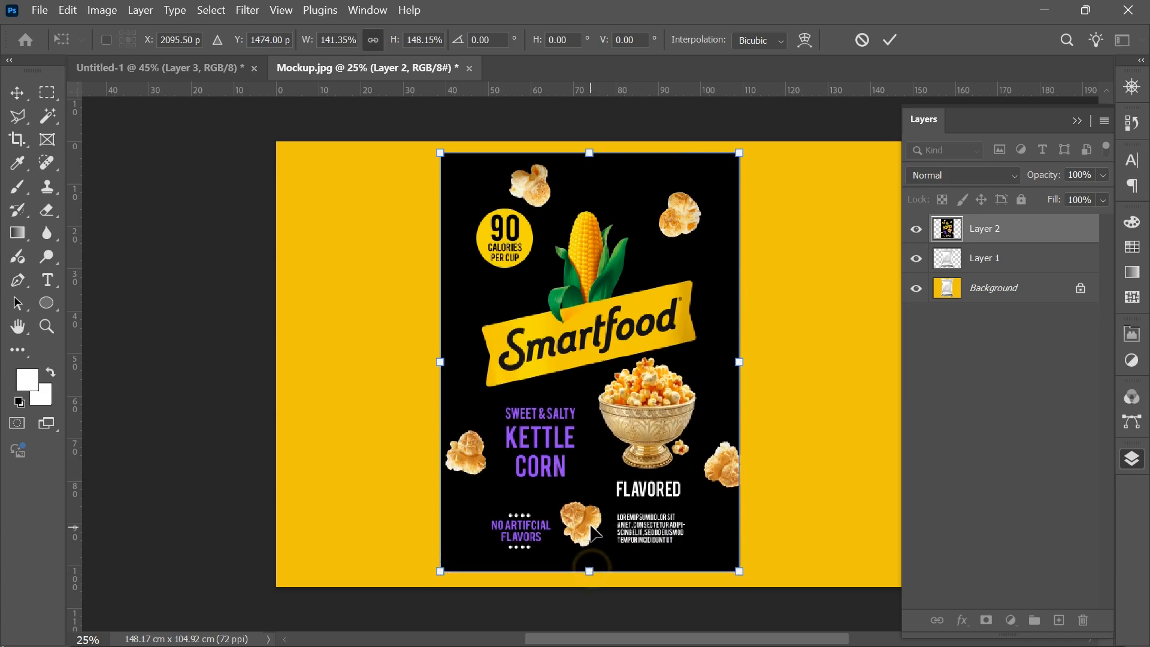
{"action": "key", "text": "Return"}
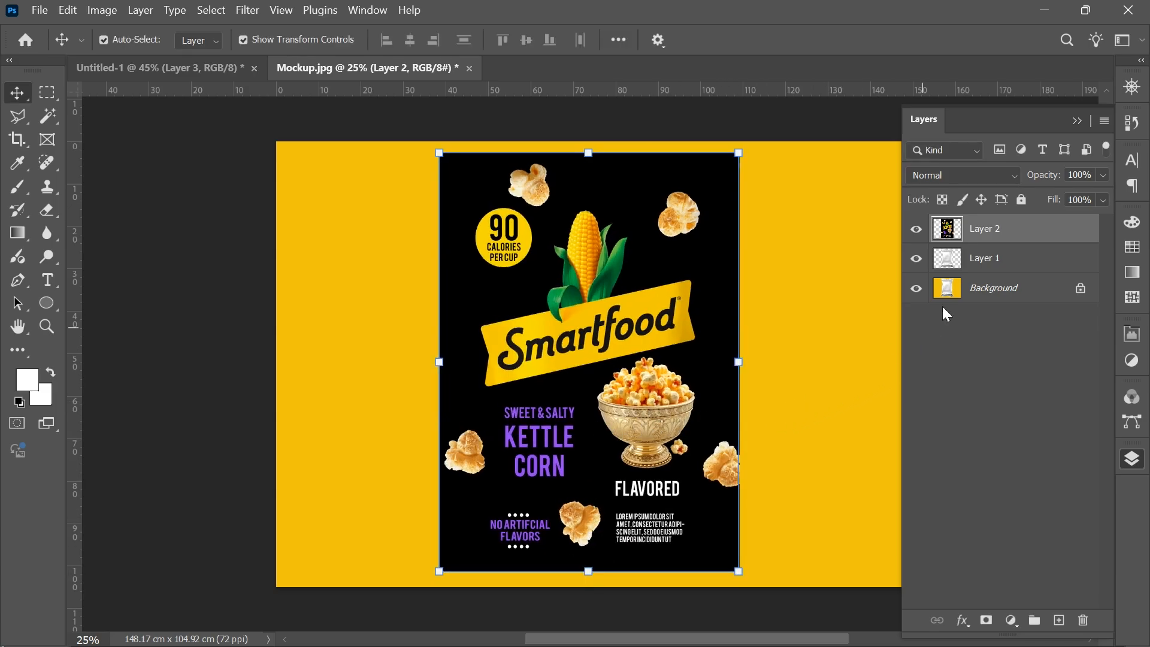
{"action": "left_click", "coordinate": [981, 243], "text": "alt"}
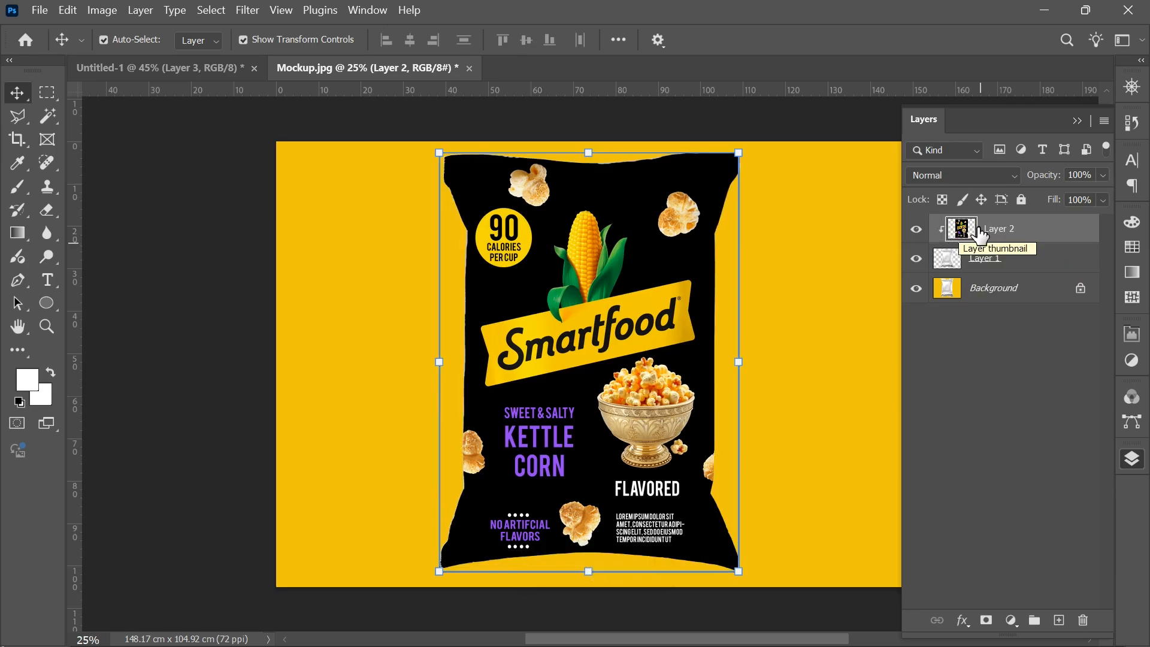
Step: Blend the design with the bag's shading by splitting the underlying layer's black Blend If slider to 0 / 252, and deselect the layer
{"action": "left_click", "coordinate": [963, 621]}
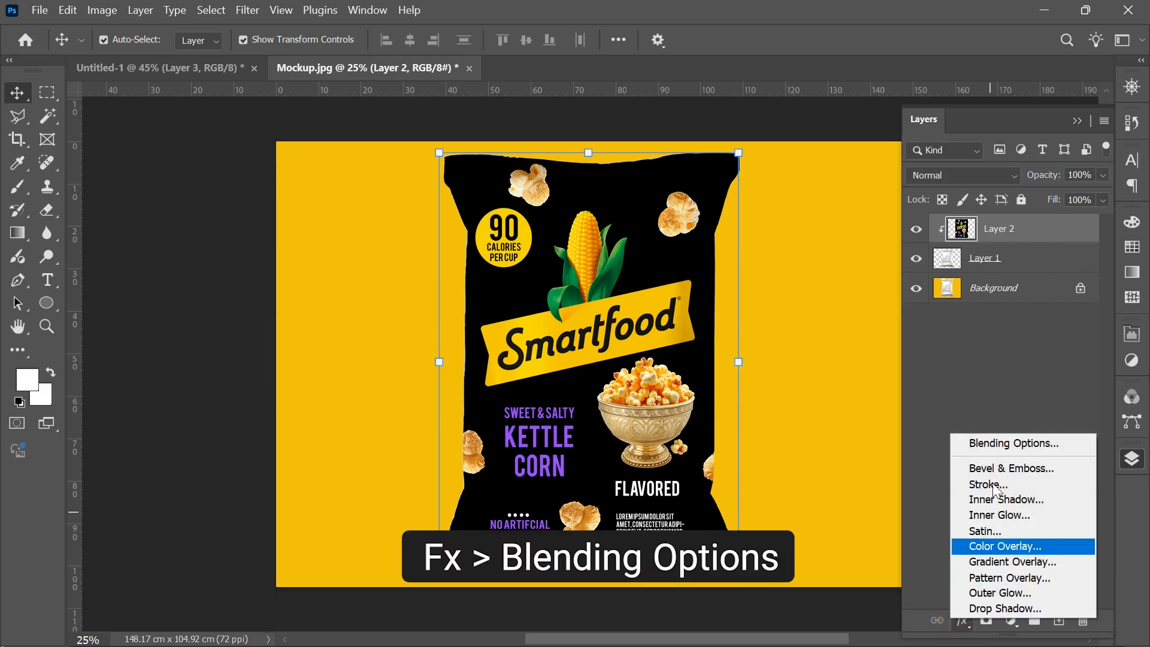
{"action": "left_click", "coordinate": [1013, 443]}
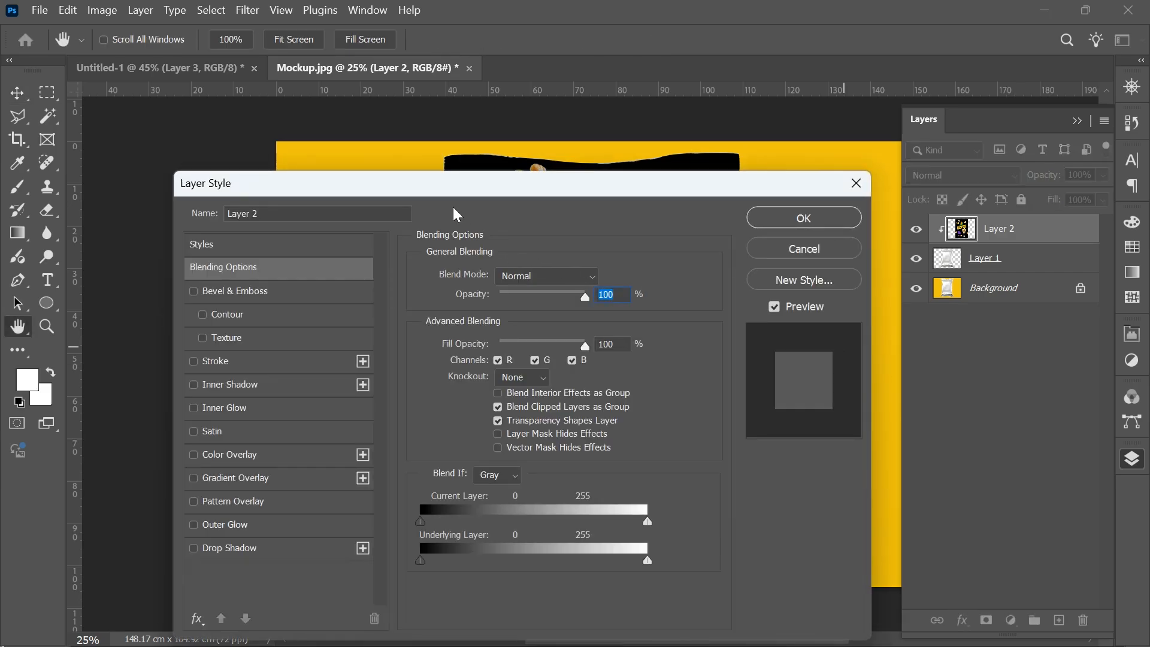
{"action": "left_click_drag", "start_coordinate": [441, 190], "coordinate": [824, 143]}
{"action": "key", "text": "alt"}
{"action": "left_click_drag", "start_coordinate": [852, 526], "coordinate": [1084, 525]}
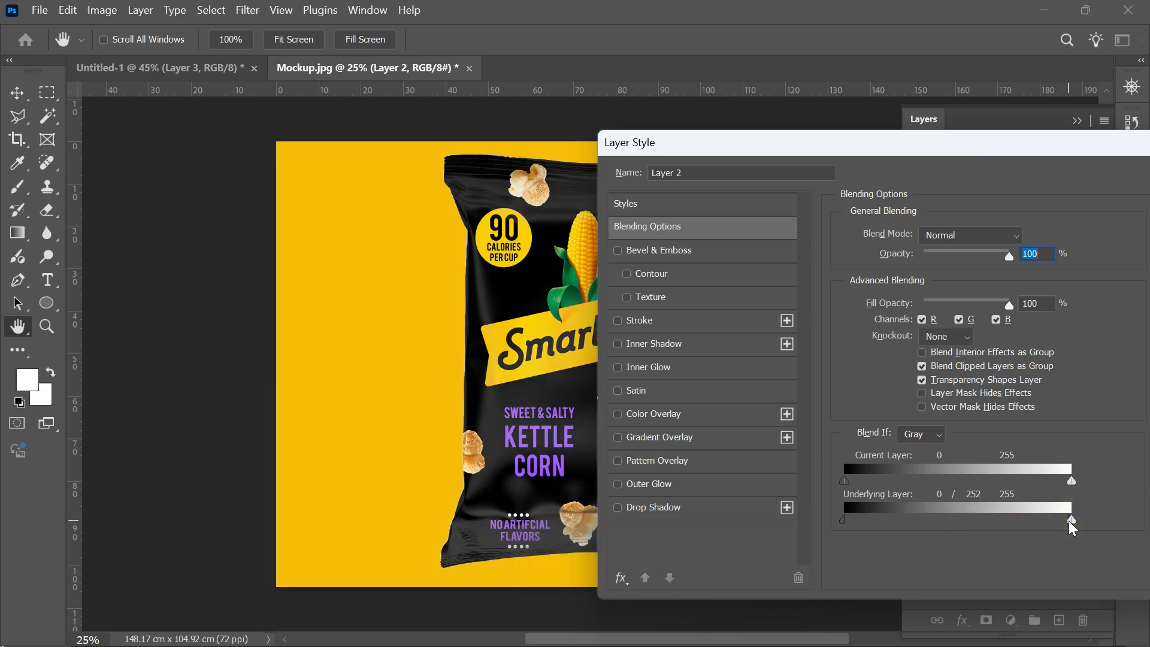
{"action": "left_click_drag", "start_coordinate": [1052, 148], "coordinate": [849, 133]}
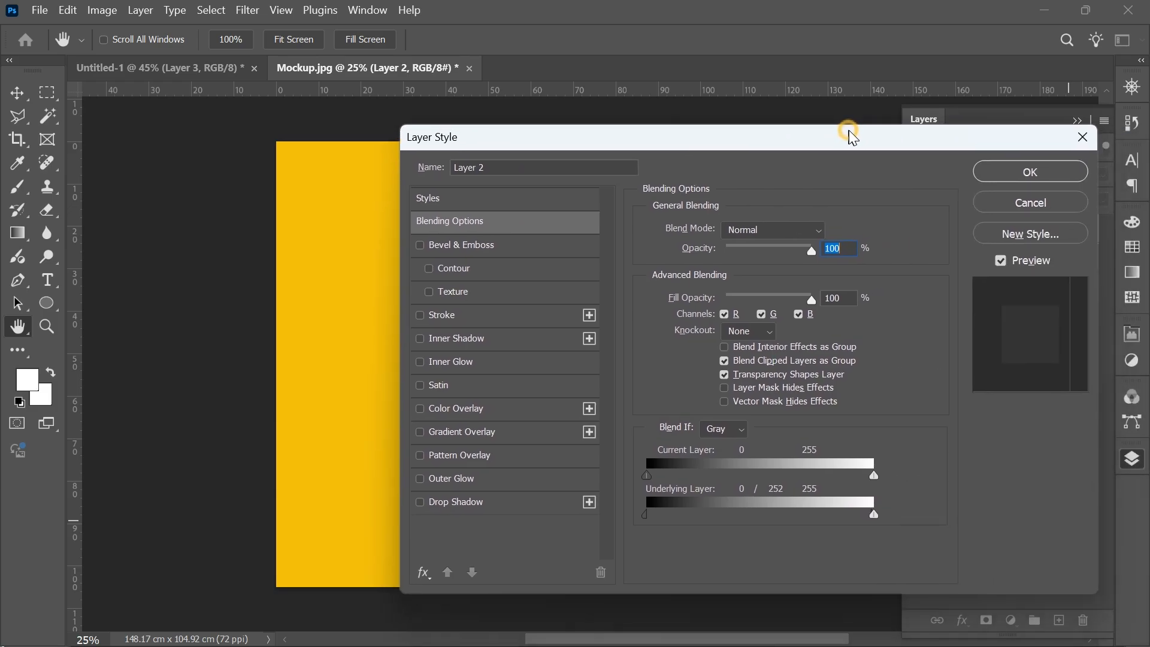
{"action": "left_click", "coordinate": [1002, 168]}
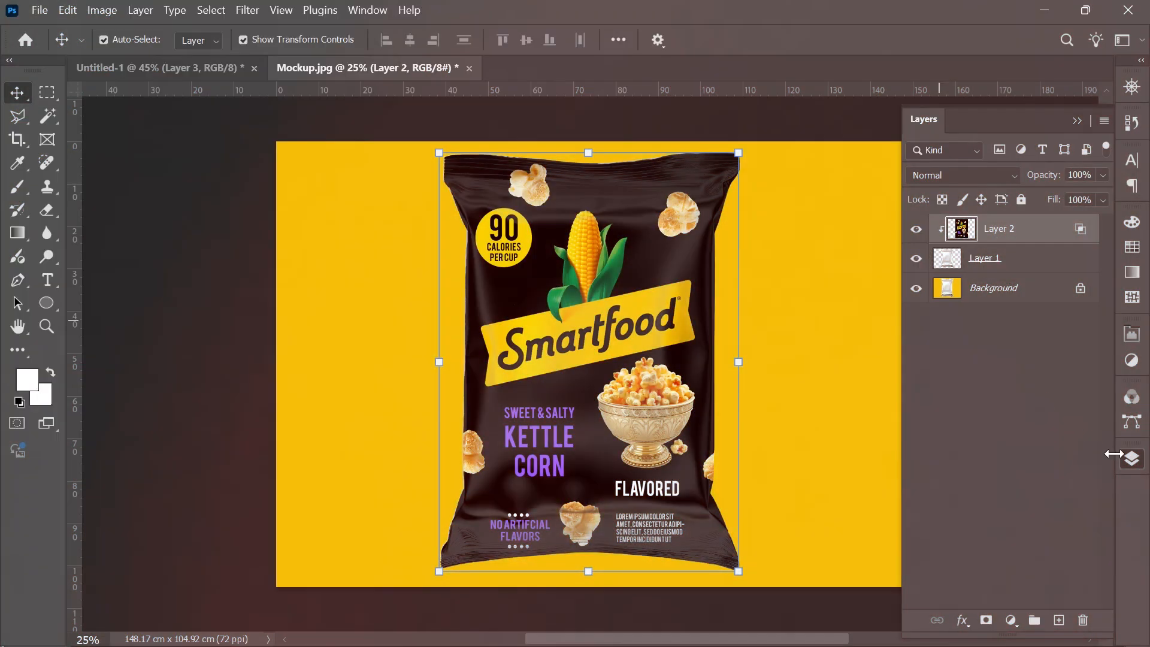
{"action": "left_click", "coordinate": [1131, 458]}
{"action": "left_click", "coordinate": [999, 467]}
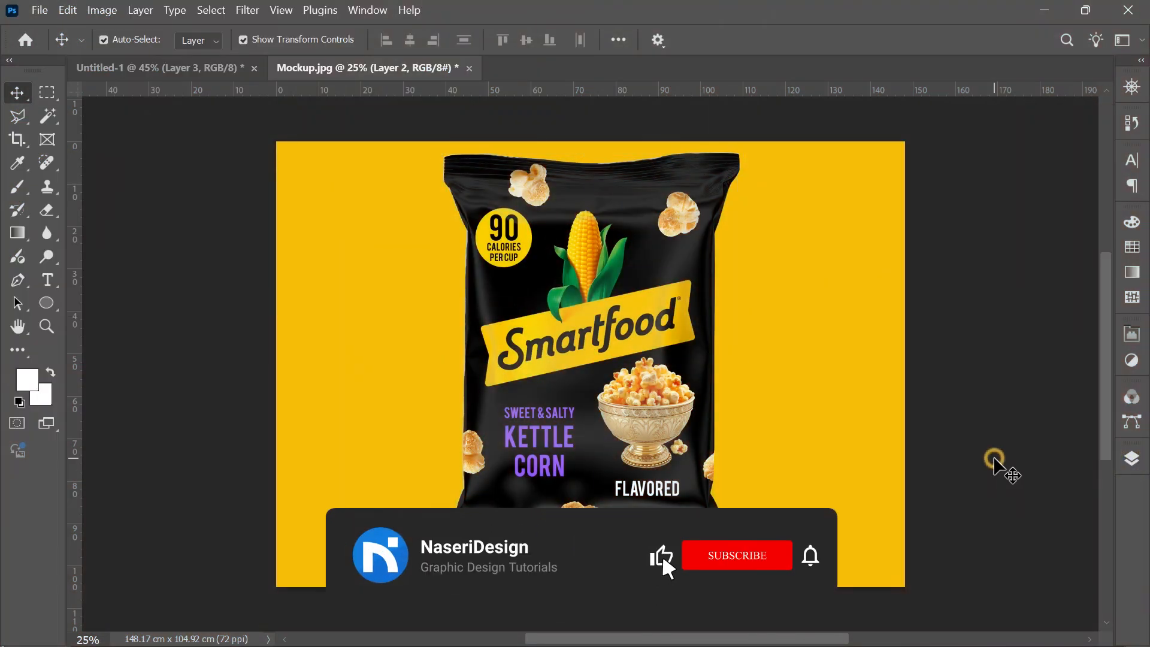